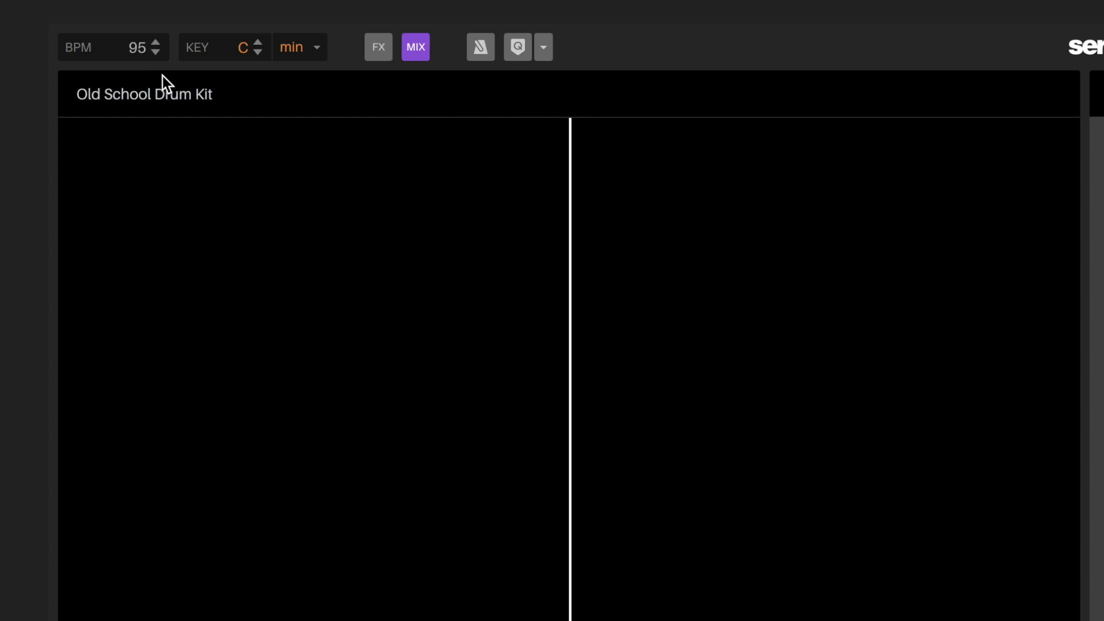
Keep the tempo at 95 BPM and audition the Knock Kick, Snare and both hi-hat pads
{"action": "left_click", "coordinate": [108, 36]}
{"action": "left_click", "coordinate": [138, 48]}
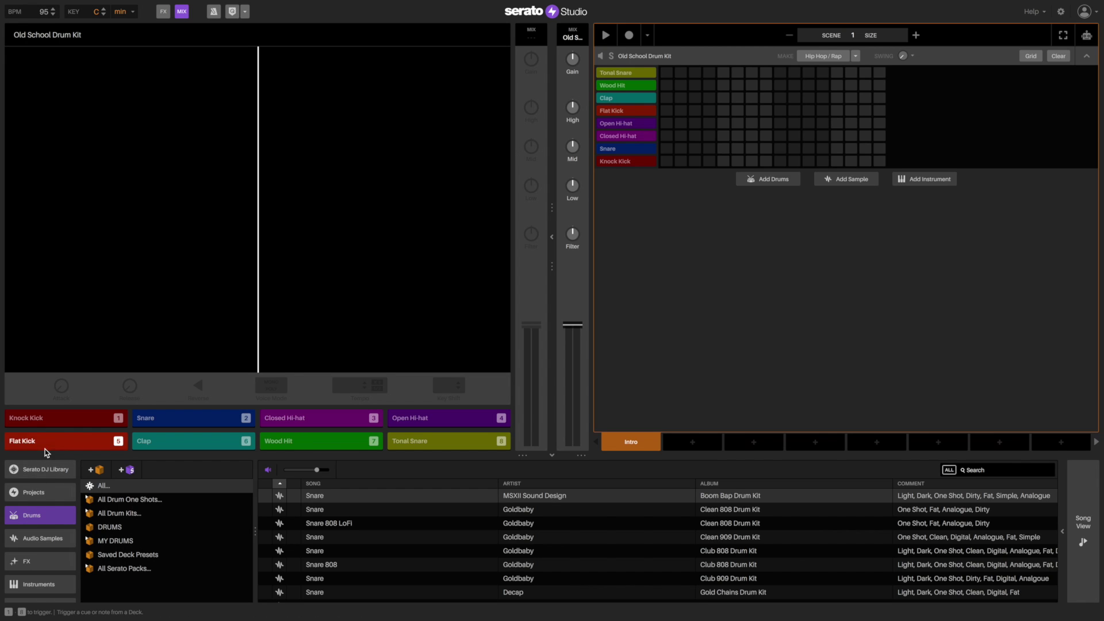
{"action": "key", "text": "1"}
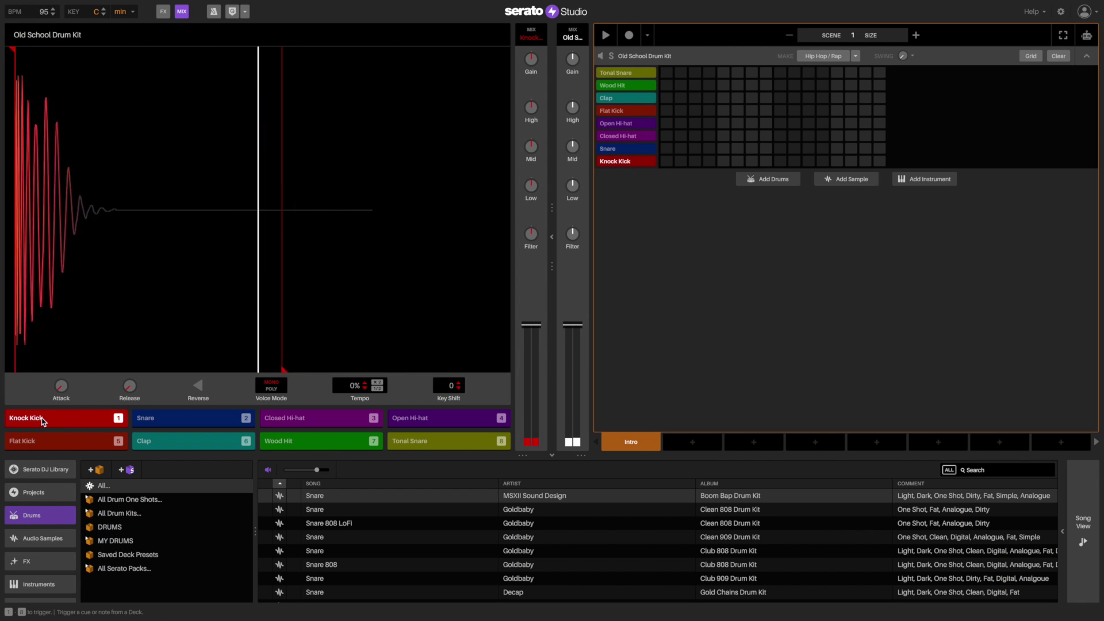
{"action": "key", "text": "2"}
{"action": "key", "text": "3"}
{"action": "key", "text": "4"}
Audition Flat Kick, Clap, Wood Hit and Tonal Snare, then load the Live Break Drum Kit
{"action": "key", "text": "5"}
{"action": "key", "text": "6"}
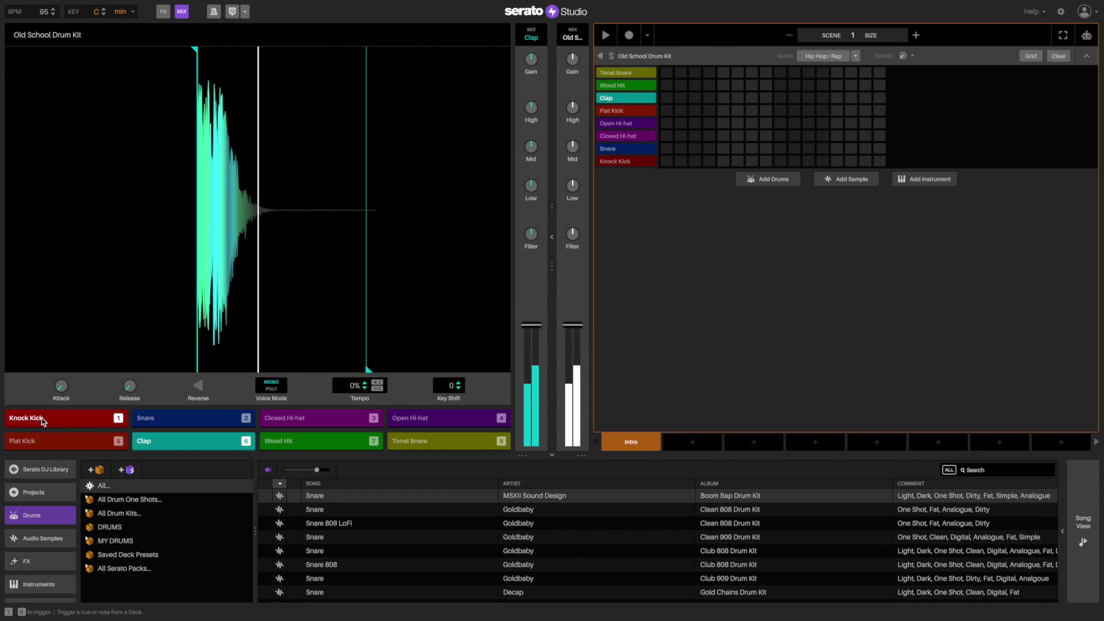
{"action": "key", "text": "7"}
{"action": "key", "text": "8"}
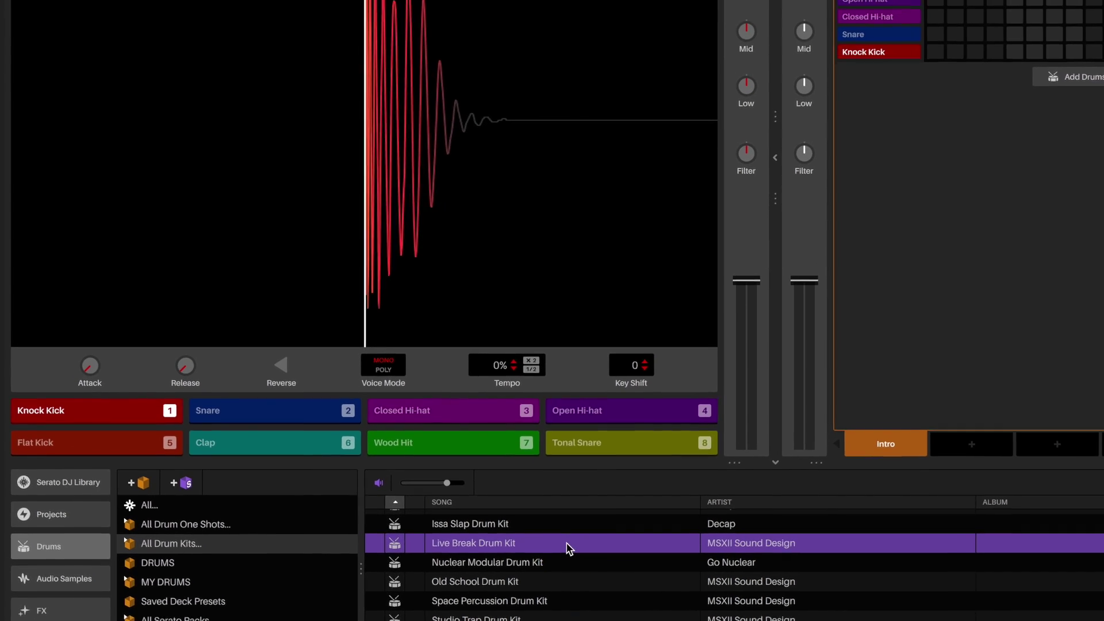
{"action": "mouse_move", "coordinate": [576, 491]}
{"action": "left_mouse_down"}
{"action": "mouse_move", "coordinate": [405, 366]}
{"action": "mouse_move", "coordinate": [358, 360]}
{"action": "left_mouse_up"}
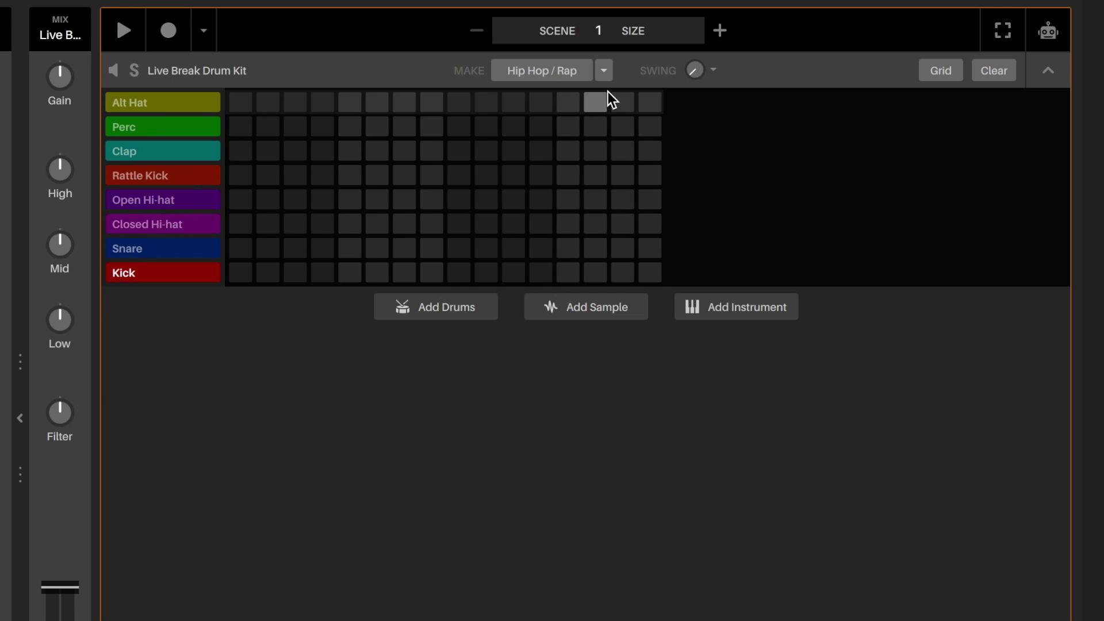
Keep the Hip Hop / Rap genre and extend the scene to four bars
{"action": "left_click", "coordinate": [604, 70]}
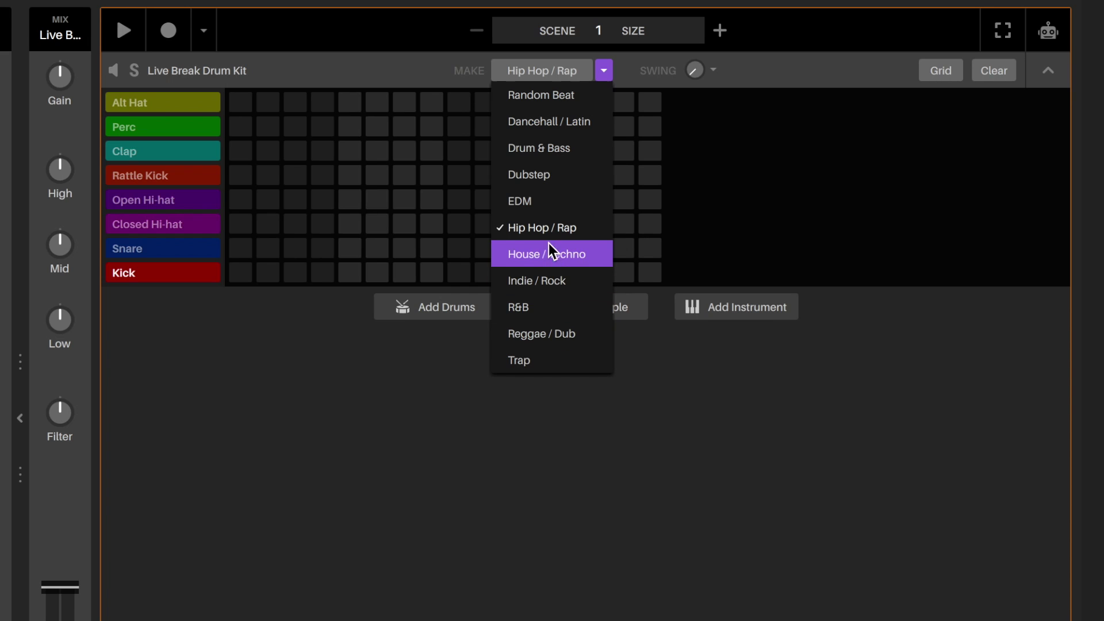
{"action": "left_click", "coordinate": [741, 208]}
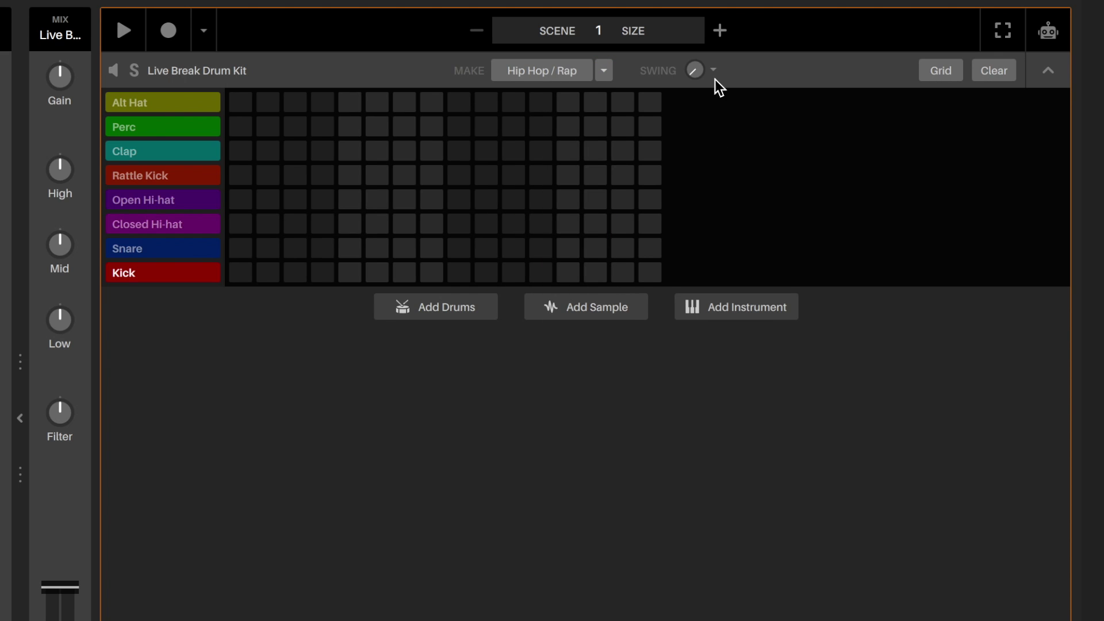
{"action": "left_click", "coordinate": [720, 31]}
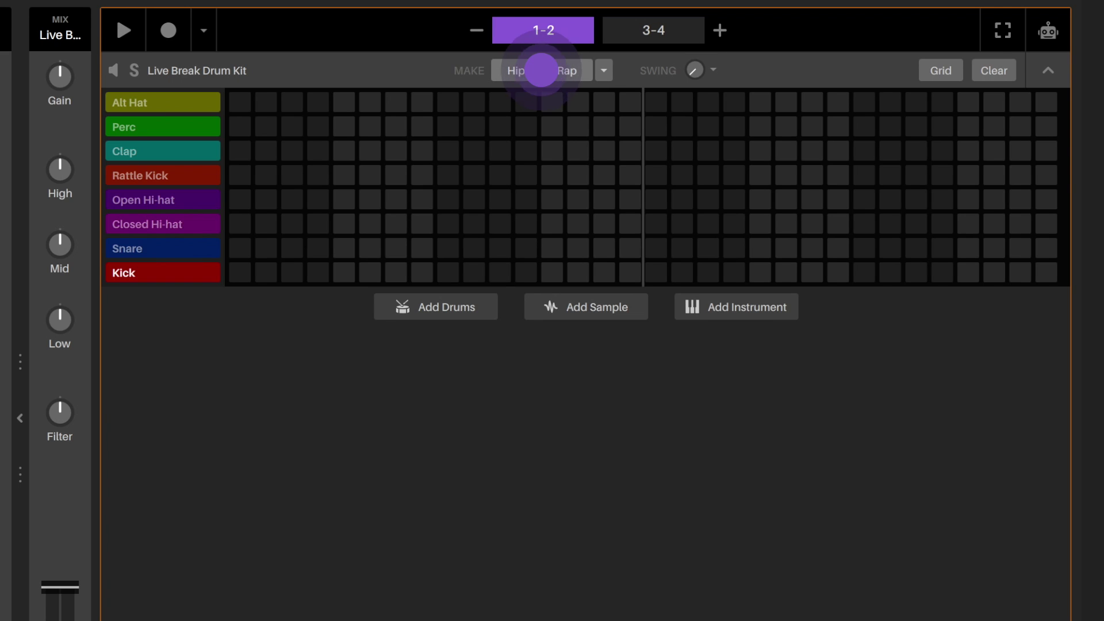
Generate a Hip Hop / Rap drum pattern, play it, and regenerate twice for a new kick
{"action": "left_click", "coordinate": [536, 71]}
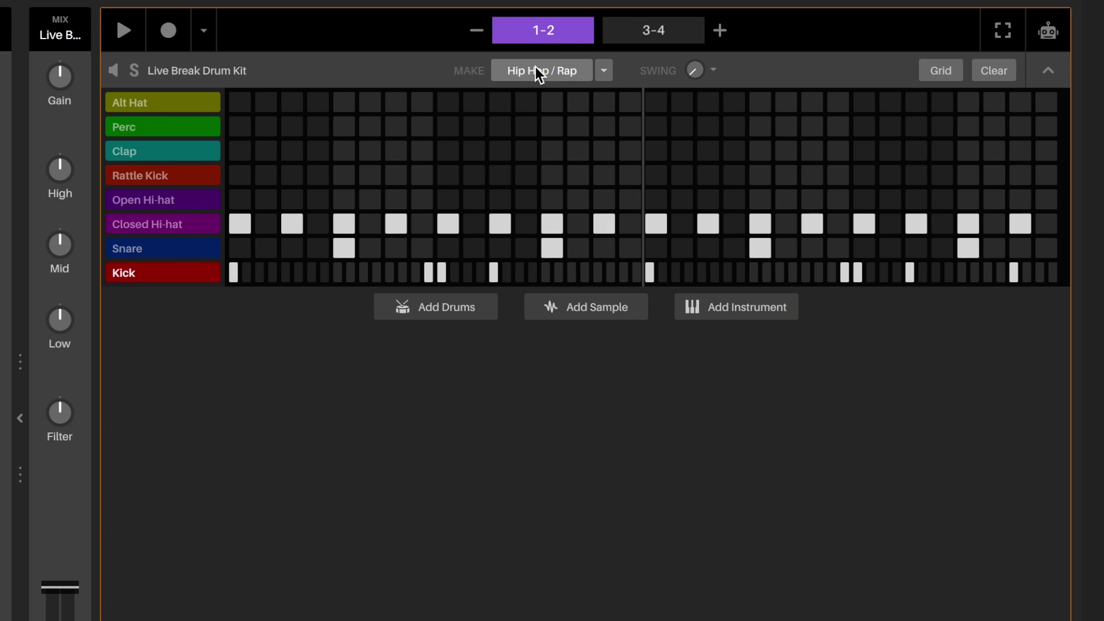
{"action": "key", "text": "space"}
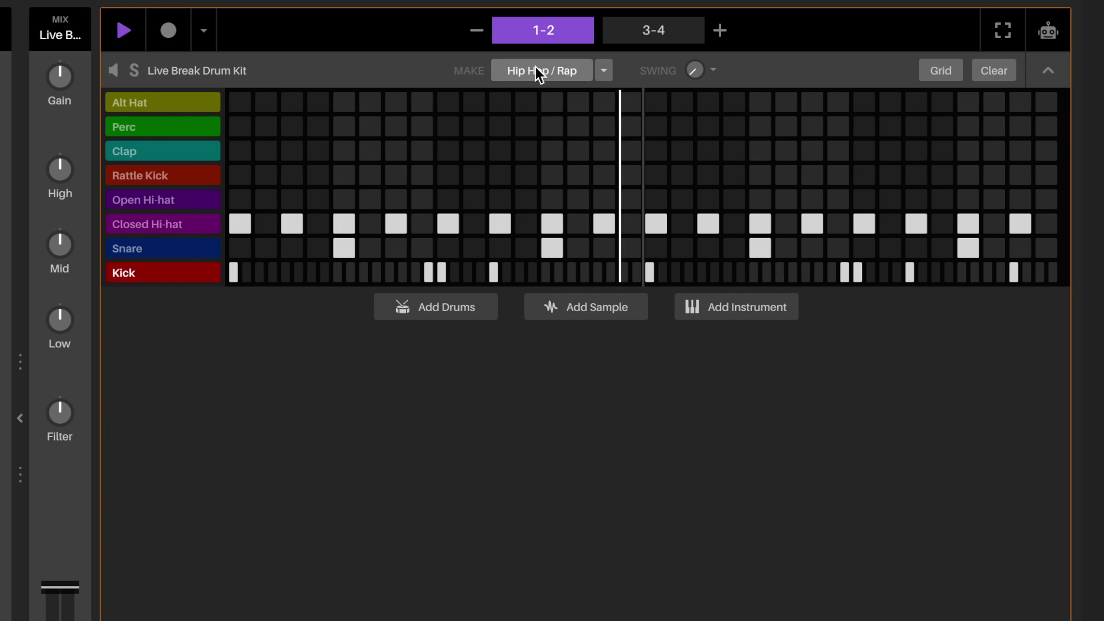
{"action": "left_click", "coordinate": [536, 71]}
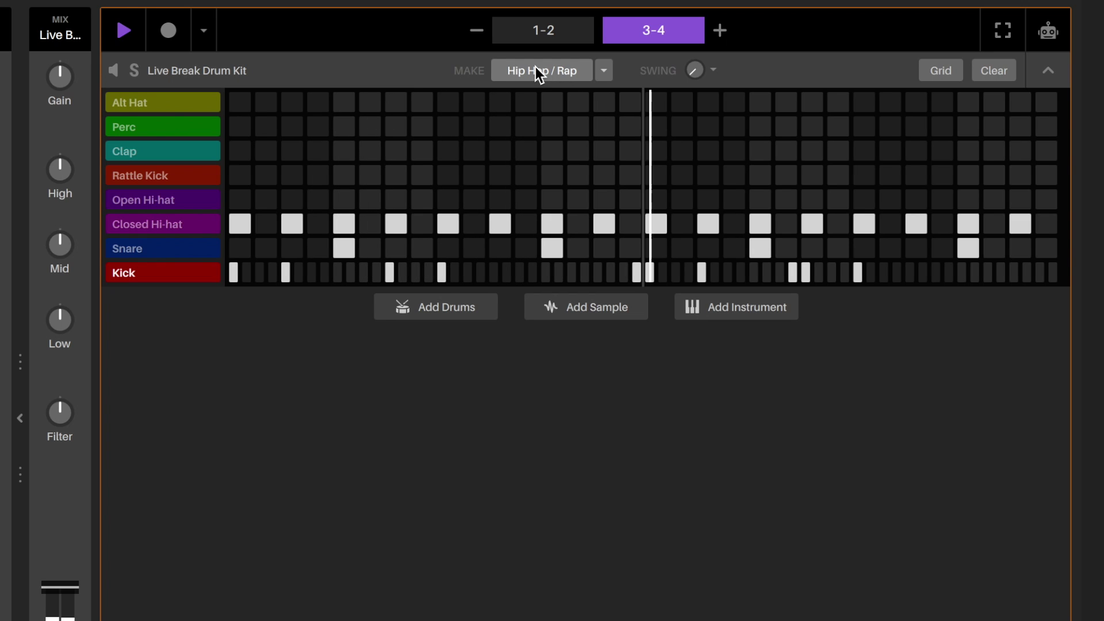
{"action": "left_click", "coordinate": [536, 71]}
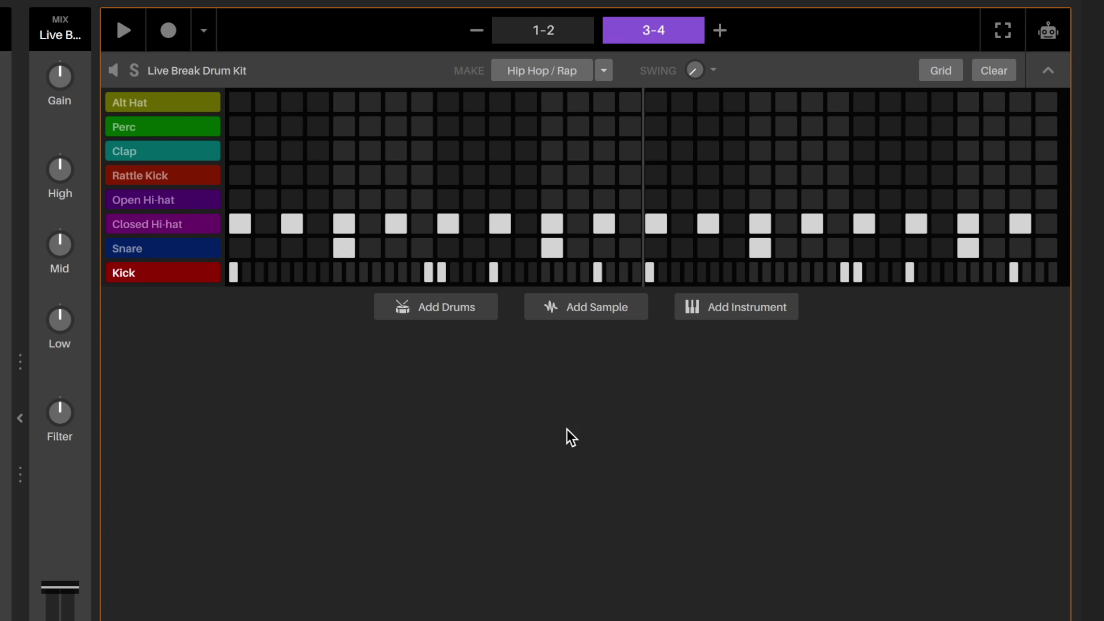
Increase the swing on the playing beat, then replay it to hear the changes
{"action": "left_click", "coordinate": [694, 70]}
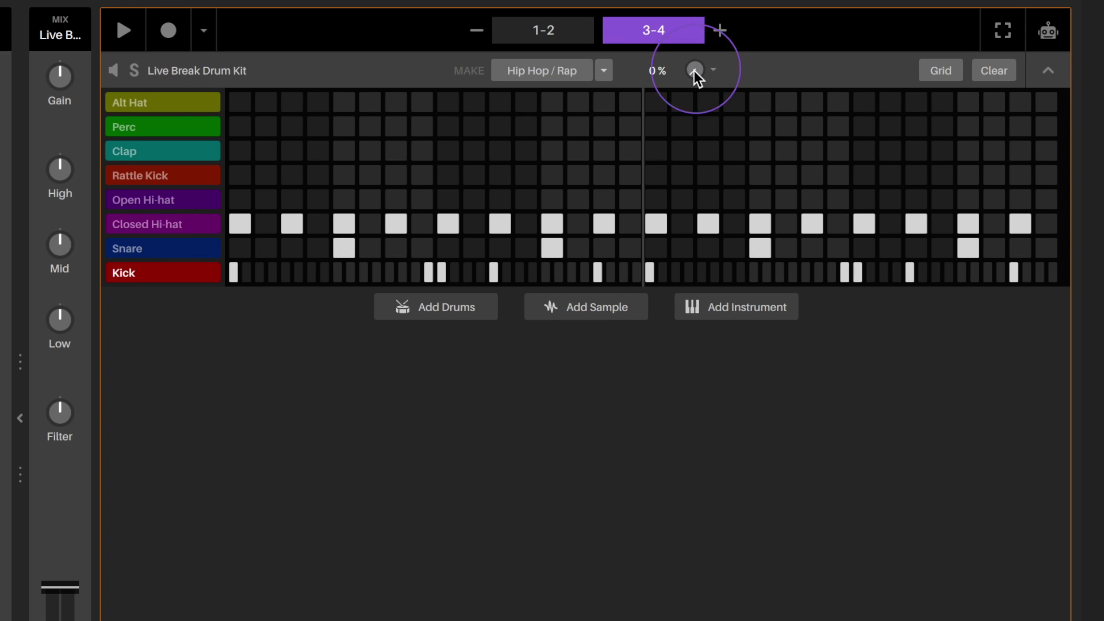
{"action": "key", "text": "space"}
{"action": "left_click_drag", "start_coordinate": [694, 70], "coordinate": [697, 69]}
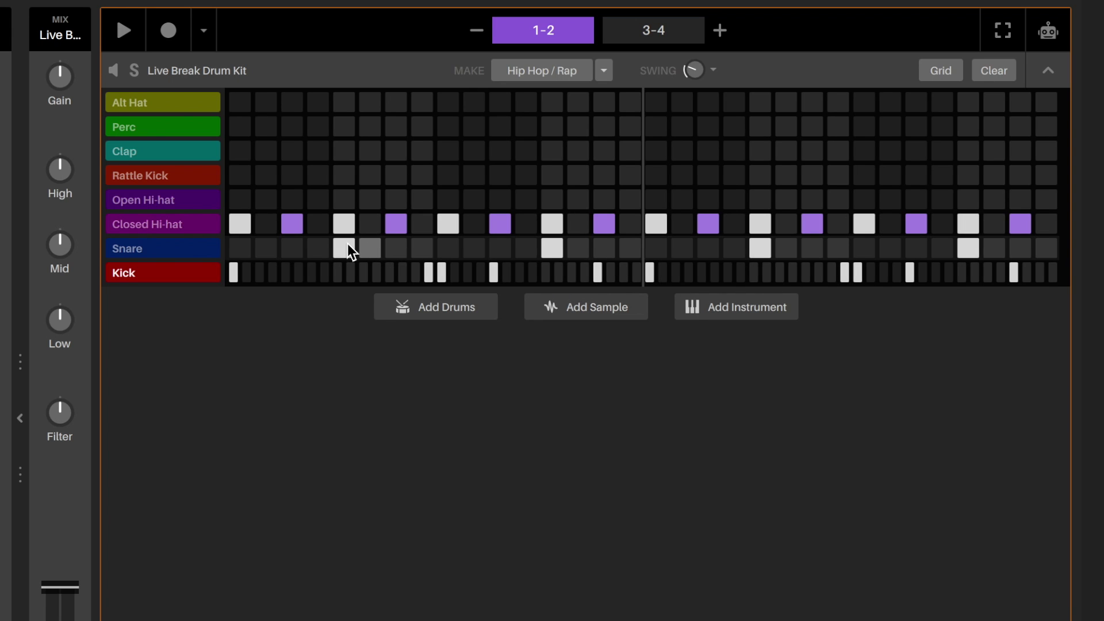
{"action": "mouse_move", "coordinate": [291, 223]}
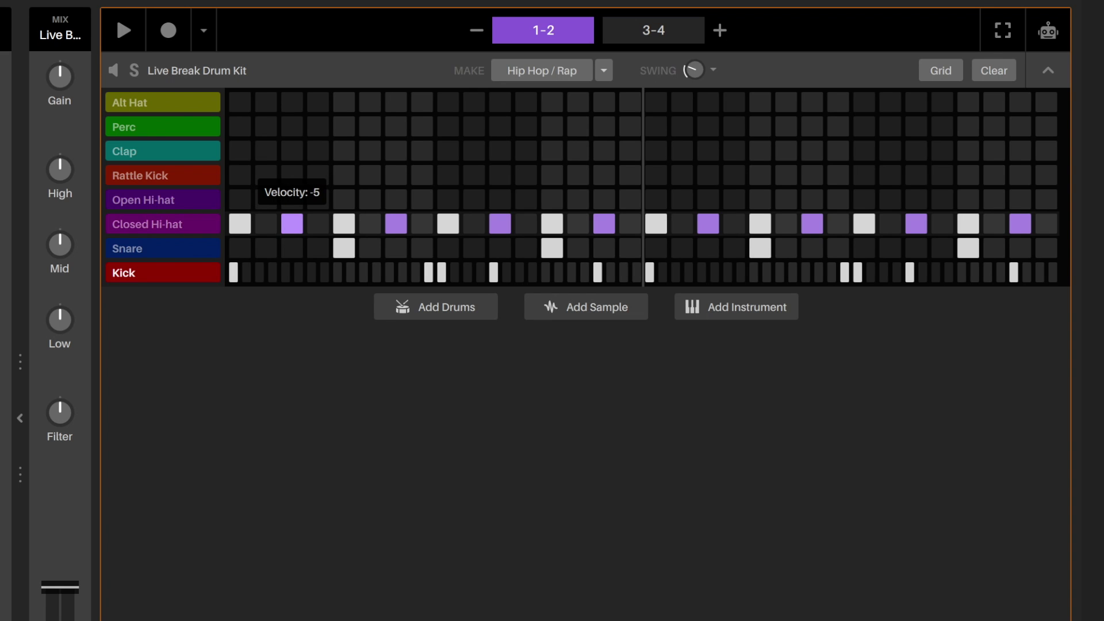
{"action": "key", "text": "space"}
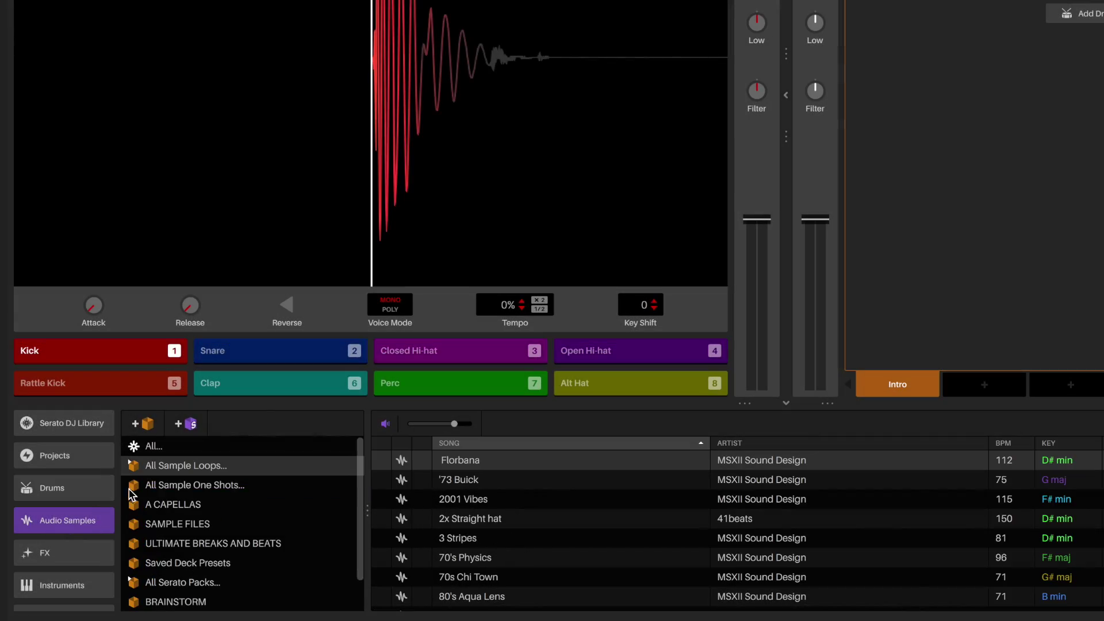
Browse the sample loops, previewing Florbana, Slow Rain- Ambience, Soul Clap and Soul Snap
{"action": "left_click", "coordinate": [181, 466]}
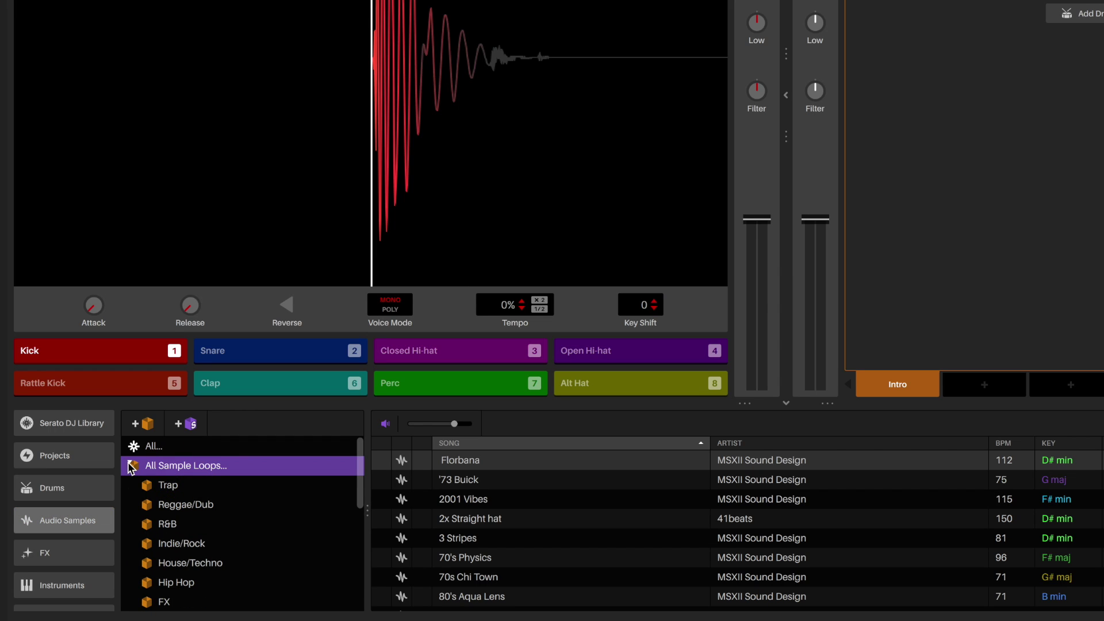
{"action": "left_click", "coordinate": [496, 465]}
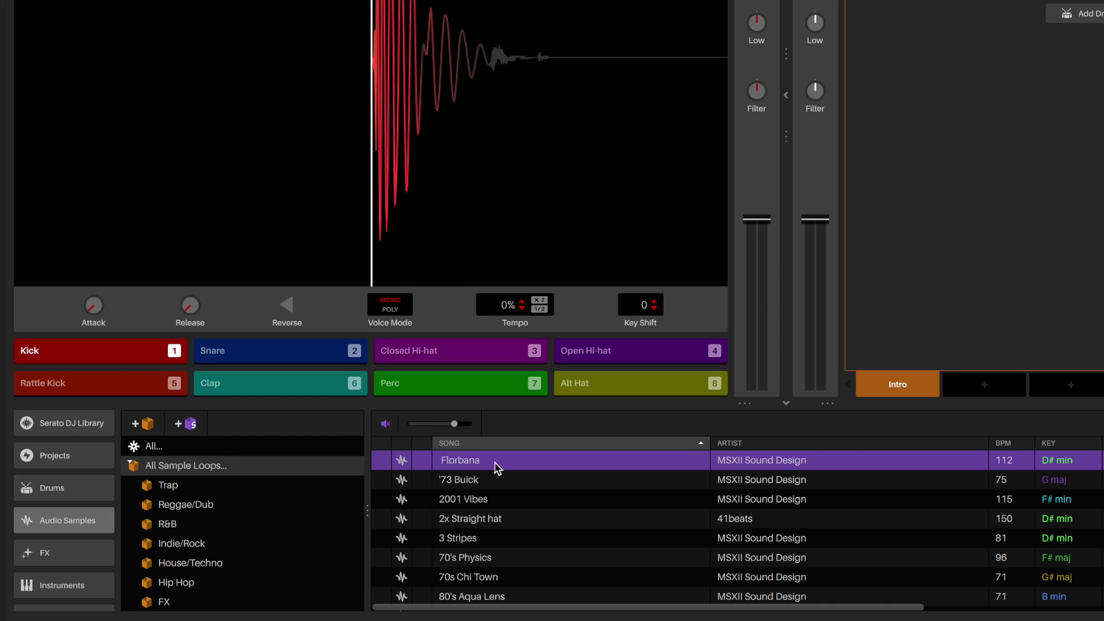
{"action": "scroll", "coordinate": [532, 547], "scroll_direction": "down", "scroll_amount": 10}
{"action": "left_click", "coordinate": [532, 547]}
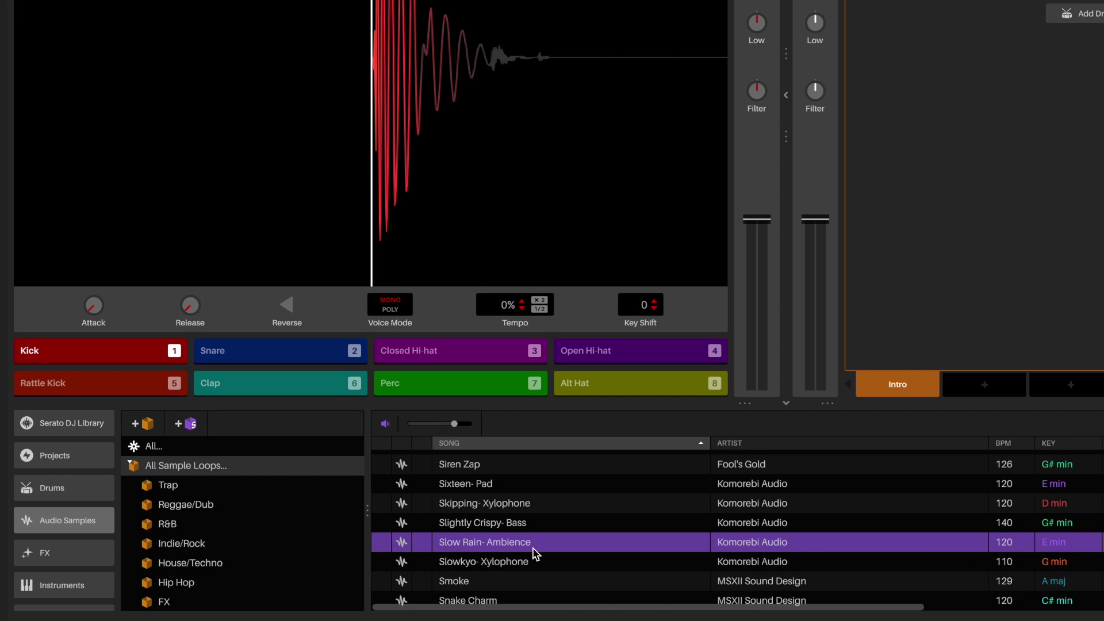
{"action": "scroll", "coordinate": [532, 548], "scroll_direction": "down", "scroll_amount": 4}
{"action": "left_click", "coordinate": [532, 548]}
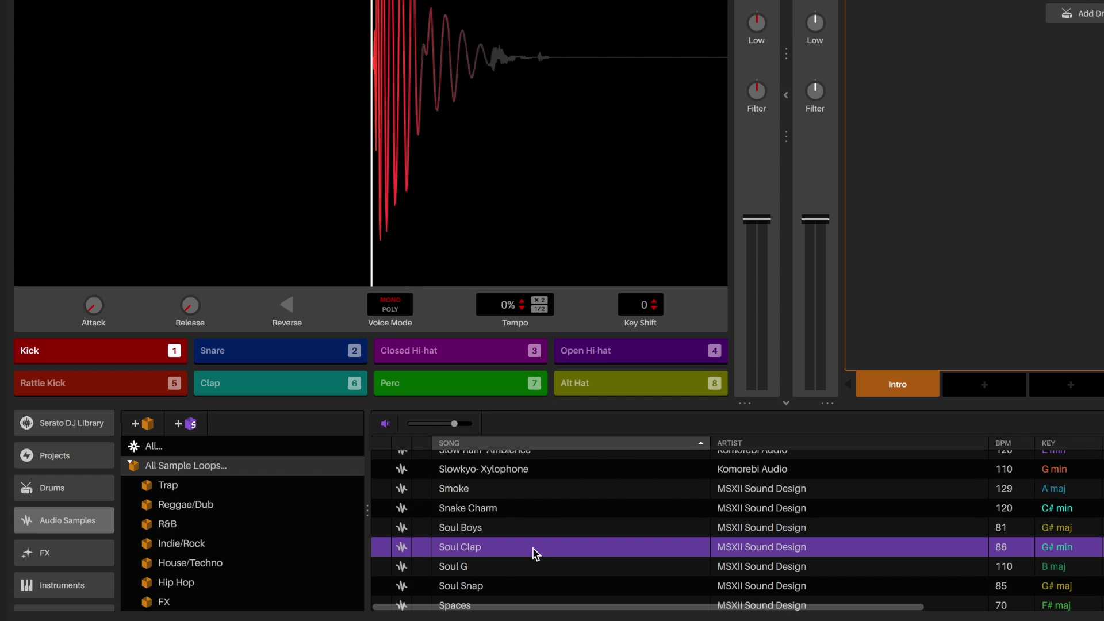
{"action": "left_click", "coordinate": [532, 586]}
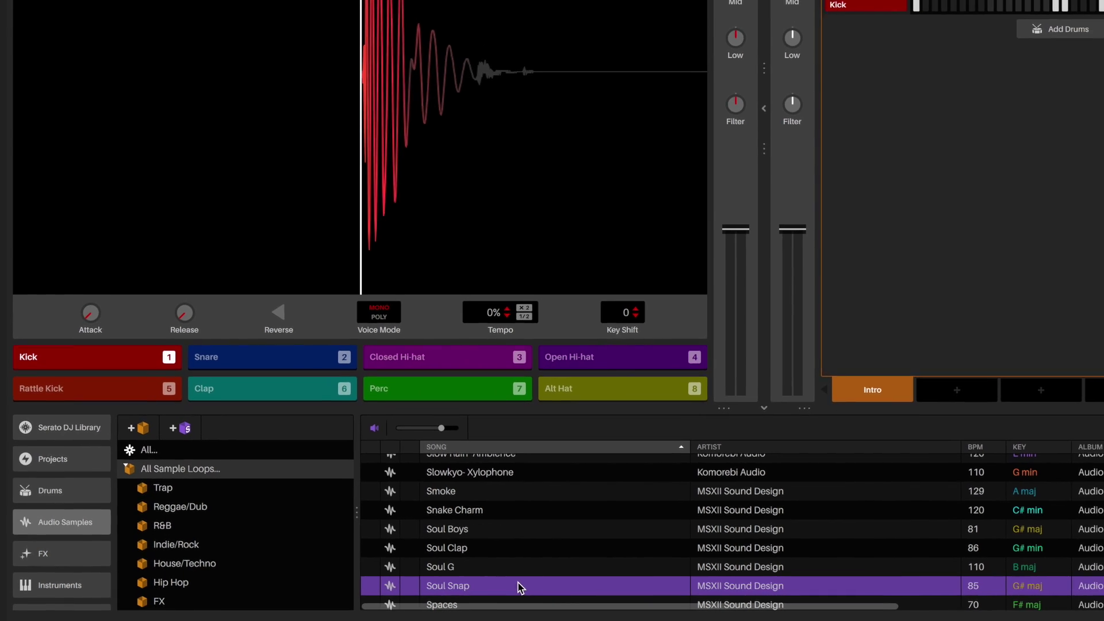
{"action": "scroll", "coordinate": [532, 585], "scroll_direction": "down", "scroll_amount": 2}
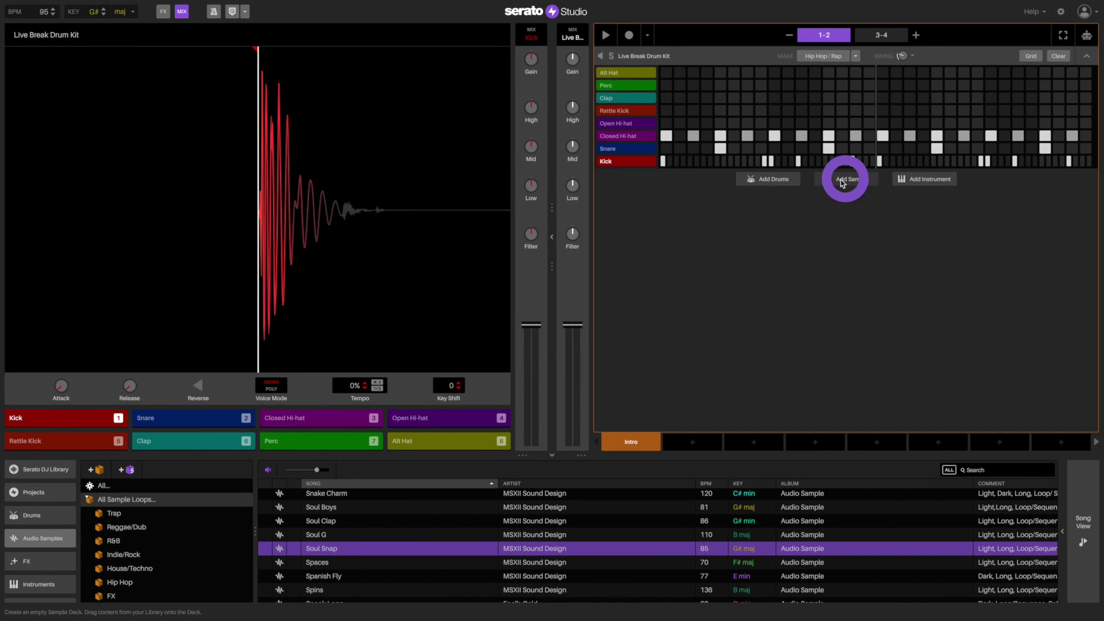
Add a new sample deck and drop Soul Snap onto it
{"action": "left_click", "coordinate": [842, 182]}
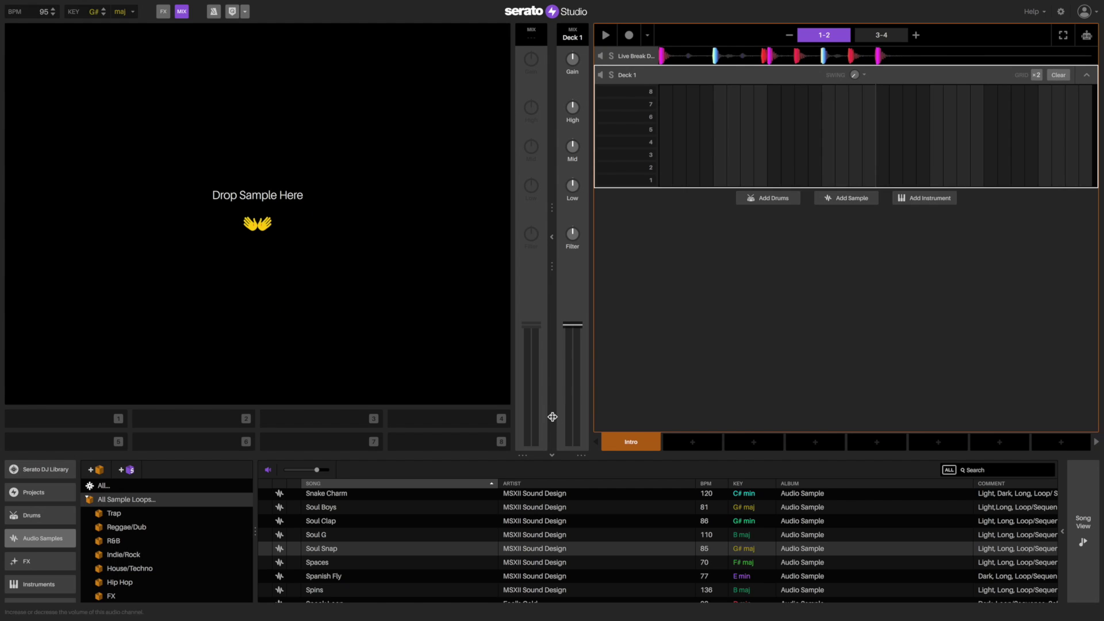
{"action": "left_click", "coordinate": [405, 548]}
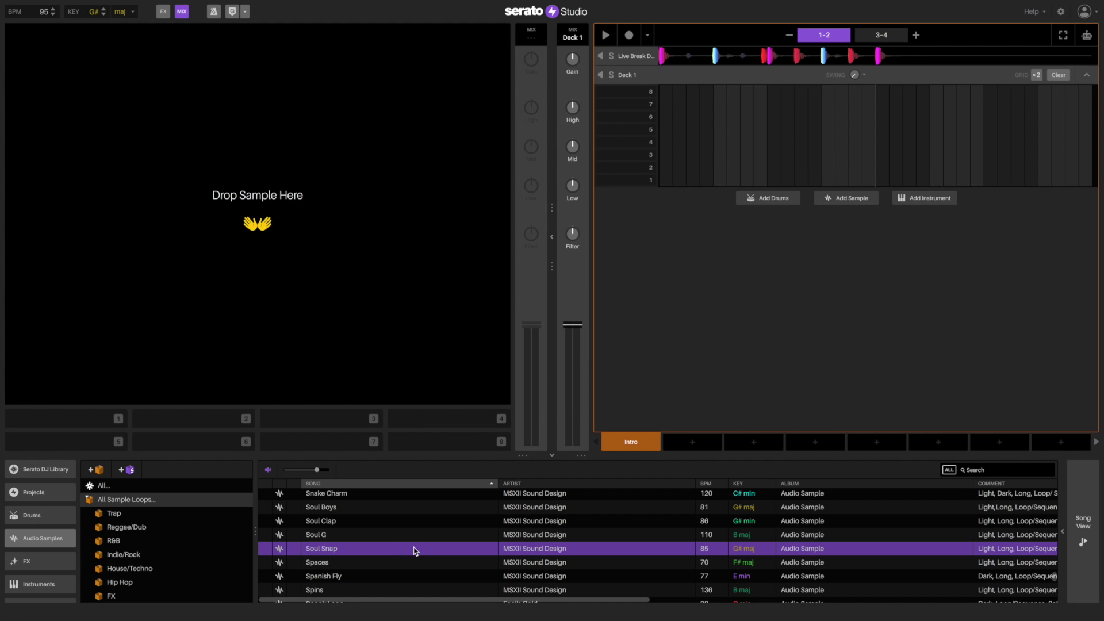
{"action": "left_click_drag", "start_coordinate": [413, 549], "coordinate": [274, 293]}
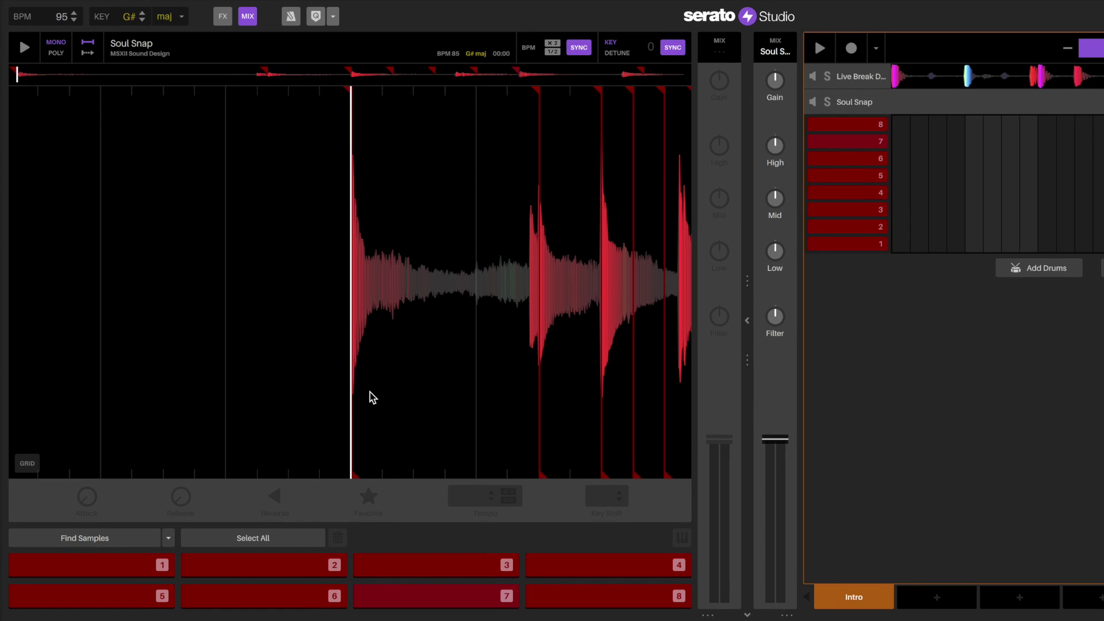
{"action": "scroll", "coordinate": [370, 396], "scroll_direction": "down", "scroll_amount": 5}
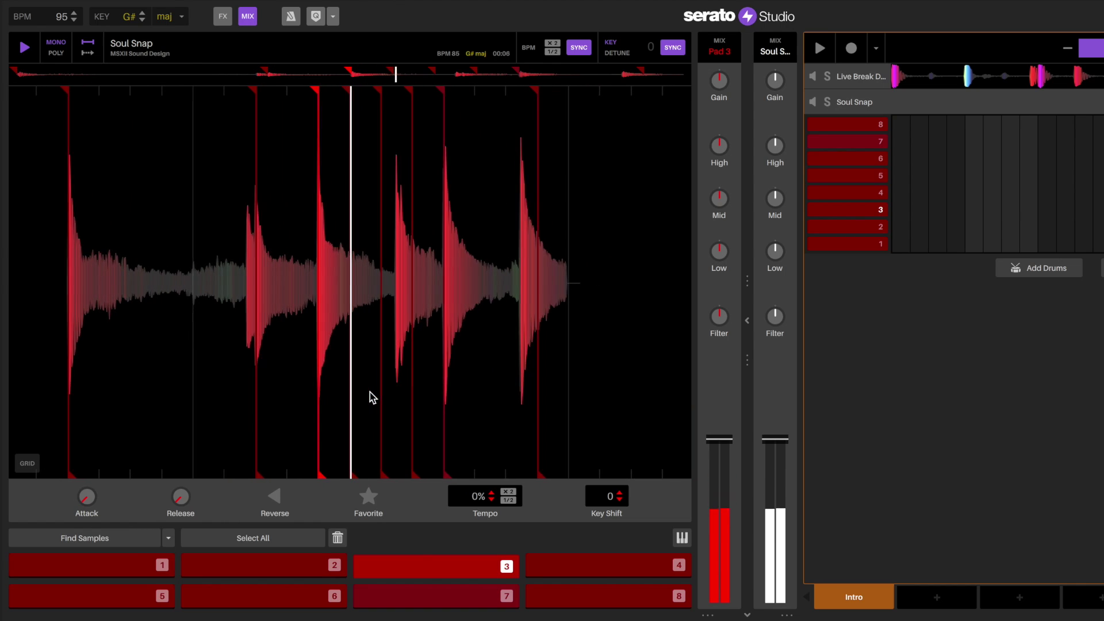
{"action": "scroll", "coordinate": [369, 396], "scroll_direction": "down", "scroll_amount": 5}
{"action": "scroll", "coordinate": [369, 395], "scroll_direction": "down", "scroll_amount": 5}
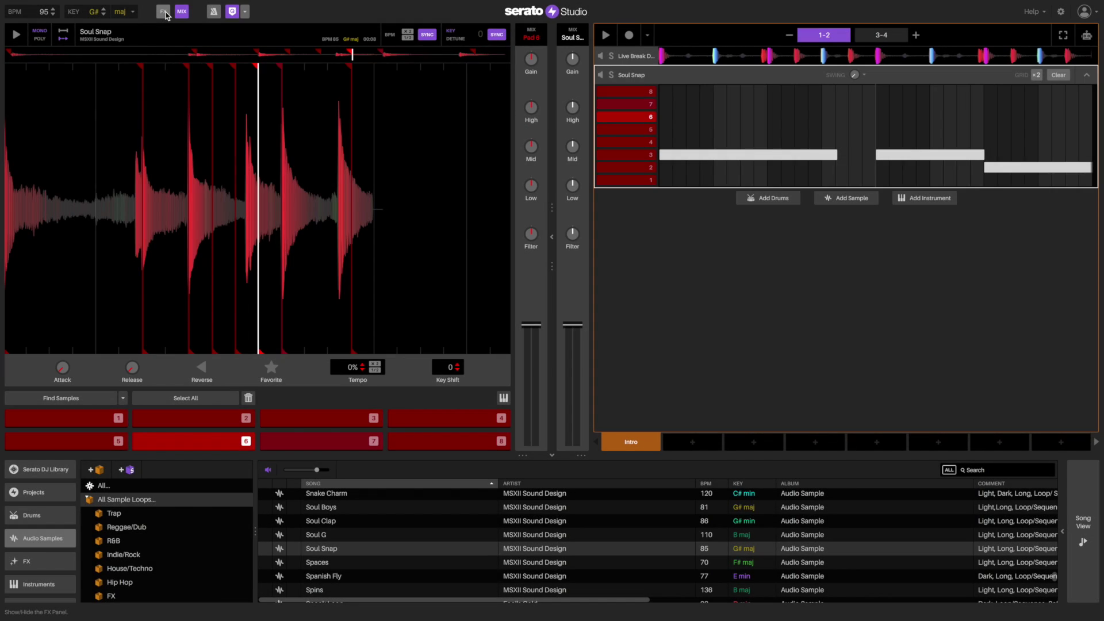
Show the FX panel and put Limiter Squeezer in the deck's first effect slot
{"action": "left_click", "coordinate": [162, 11]}
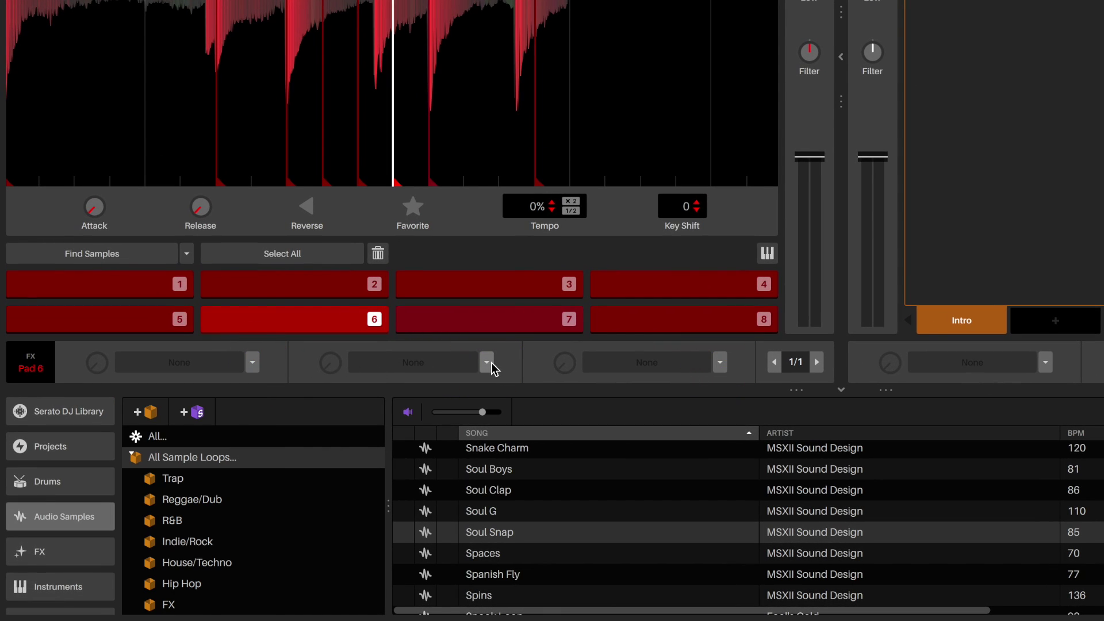
{"action": "left_click", "coordinate": [489, 362]}
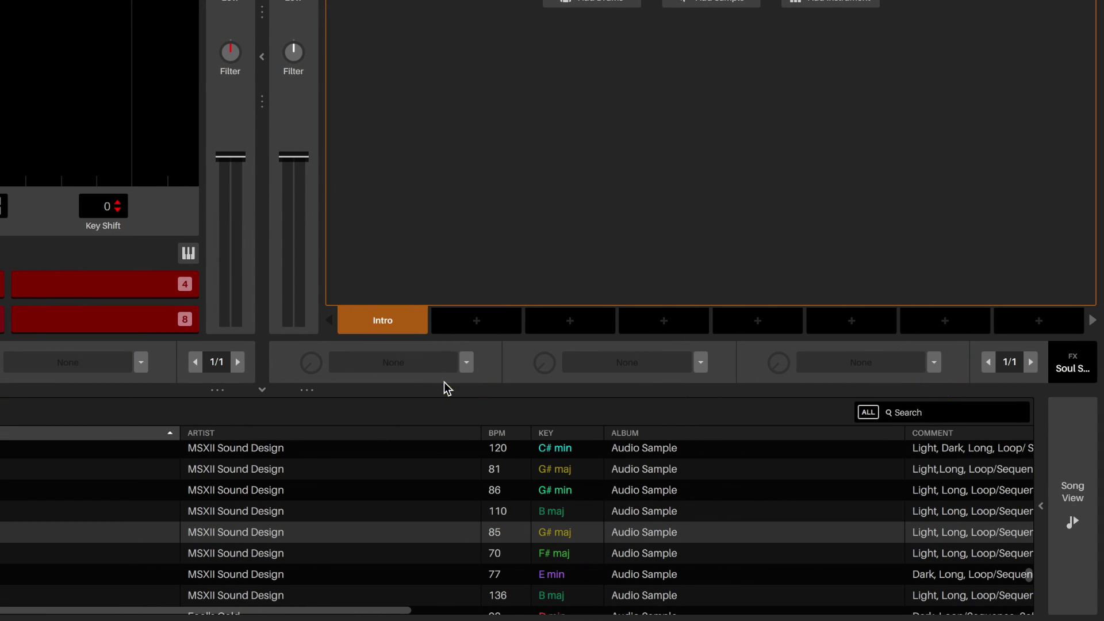
{"action": "left_click", "coordinate": [464, 367]}
{"action": "scroll", "coordinate": [402, 594], "scroll_direction": "down", "scroll_amount": 3}
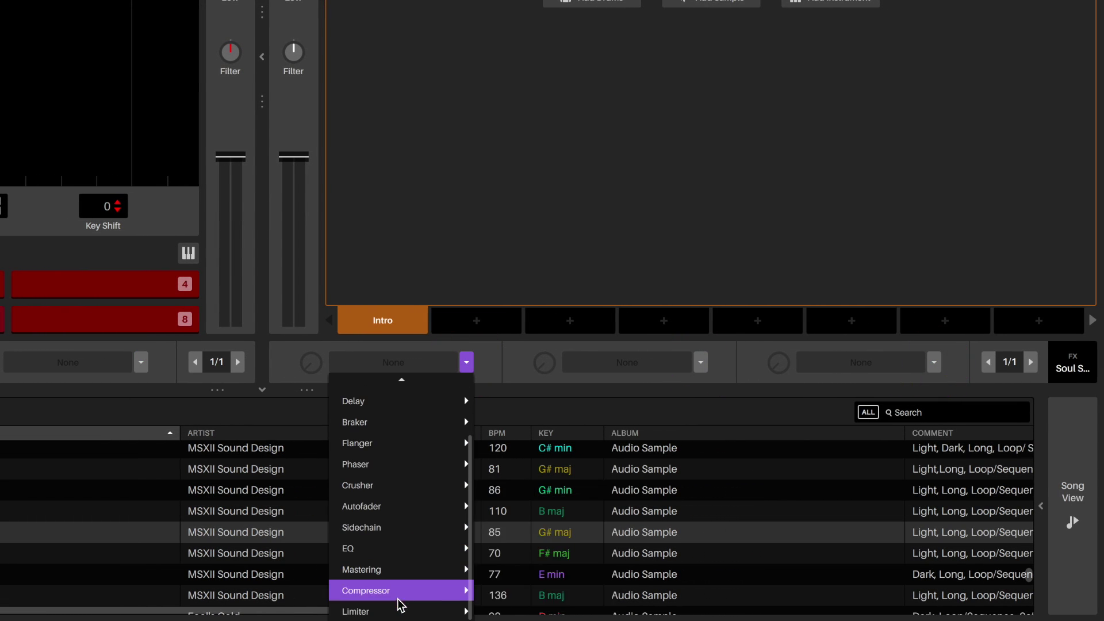
{"action": "left_click", "coordinate": [512, 600]}
Add Dry Reverb and Hard Sidechain in slots two and three, and set the limiter amount
{"action": "left_click", "coordinate": [699, 362]}
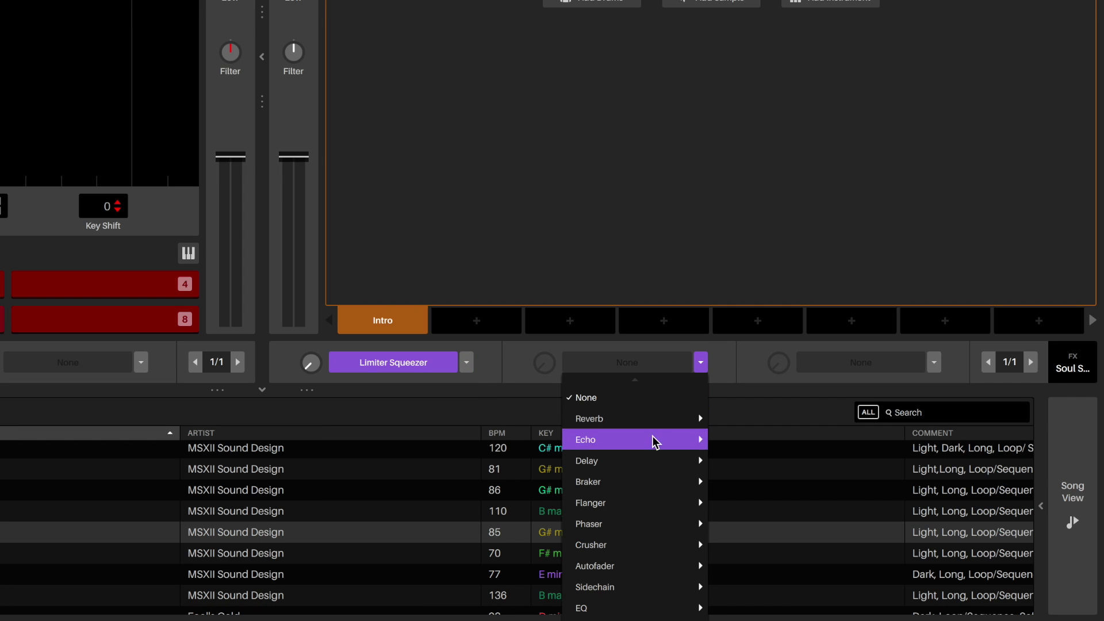
{"action": "mouse_move", "coordinate": [635, 418]}
{"action": "left_click", "coordinate": [755, 461]}
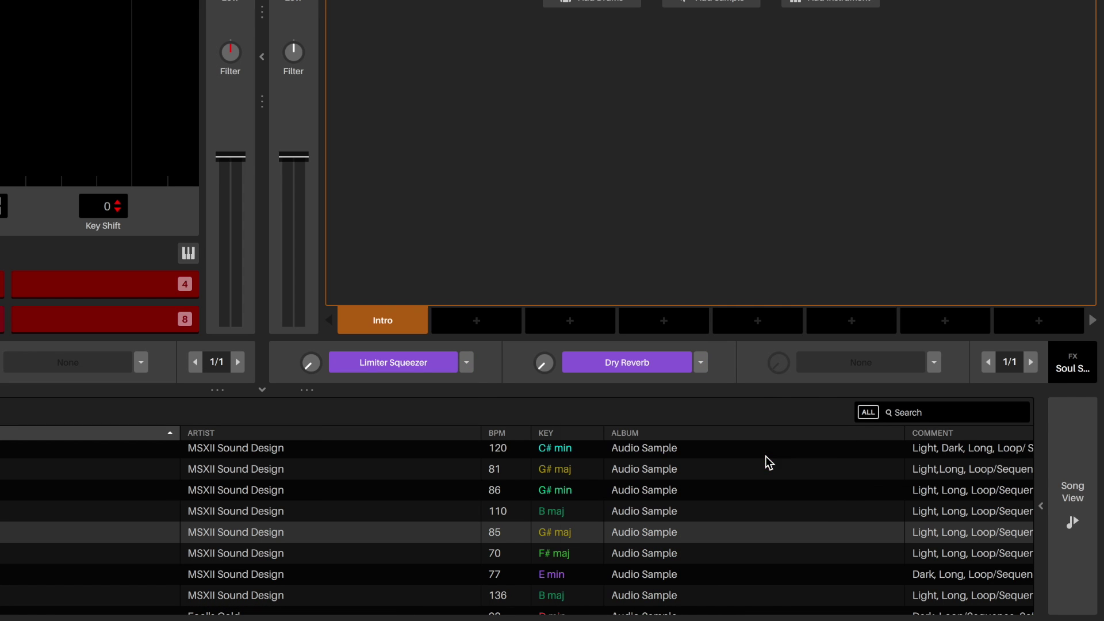
{"action": "left_click", "coordinate": [937, 364]}
{"action": "left_click", "coordinate": [857, 609]}
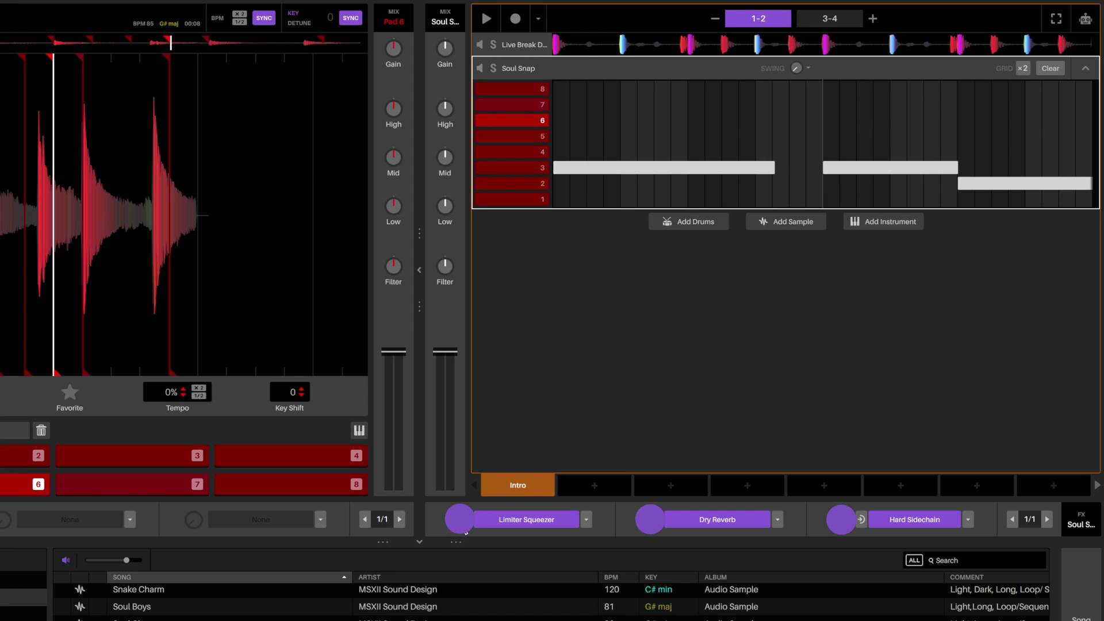
{"action": "left_click_drag", "start_coordinate": [462, 523], "coordinate": [461, 552]}
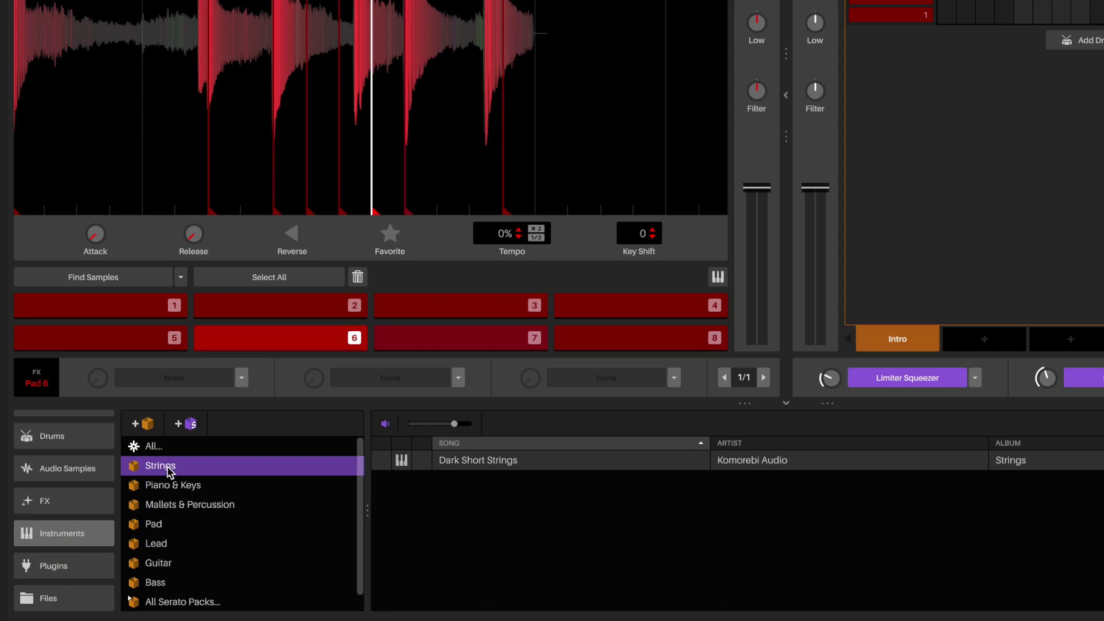
Move from the Bass presets to the Piano & Keys instrument list
{"action": "left_click", "coordinate": [162, 582]}
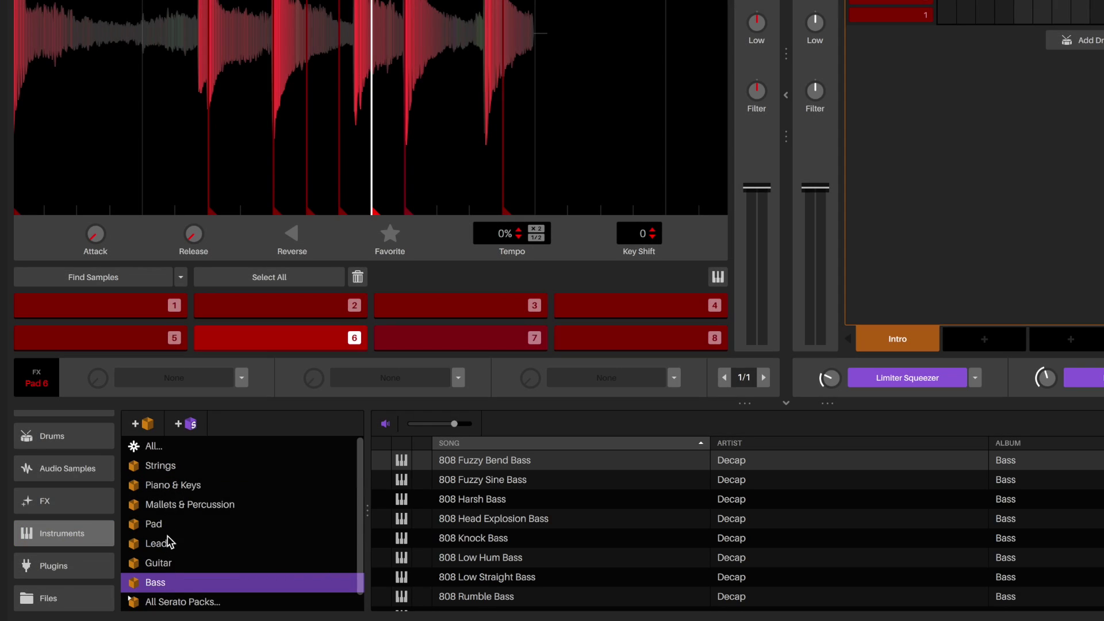
{"action": "left_click", "coordinate": [167, 486]}
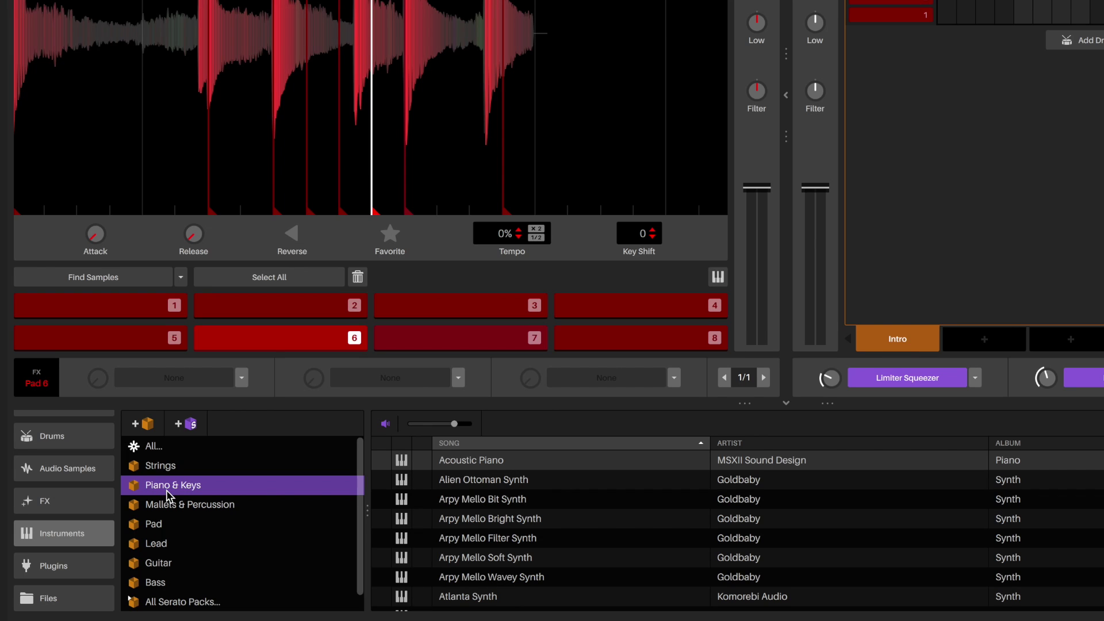
List the Guitar presets, add an empty instrument deck, and load Rhythm Guitar into it
{"action": "left_click", "coordinate": [158, 562]}
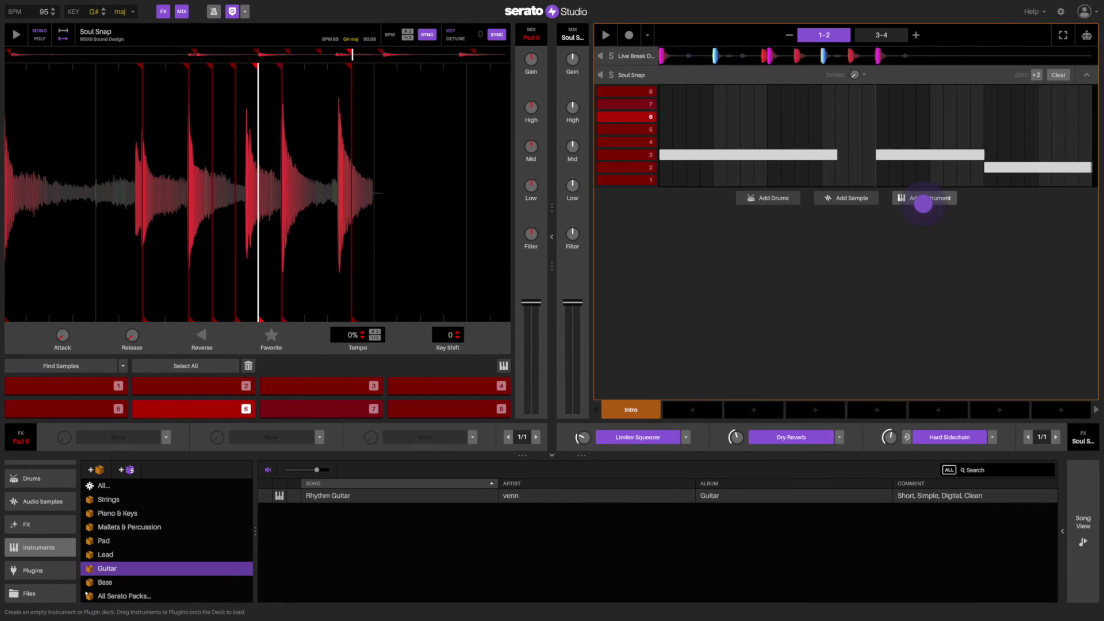
{"action": "left_click", "coordinate": [922, 199]}
{"action": "left_click", "coordinate": [555, 497]}
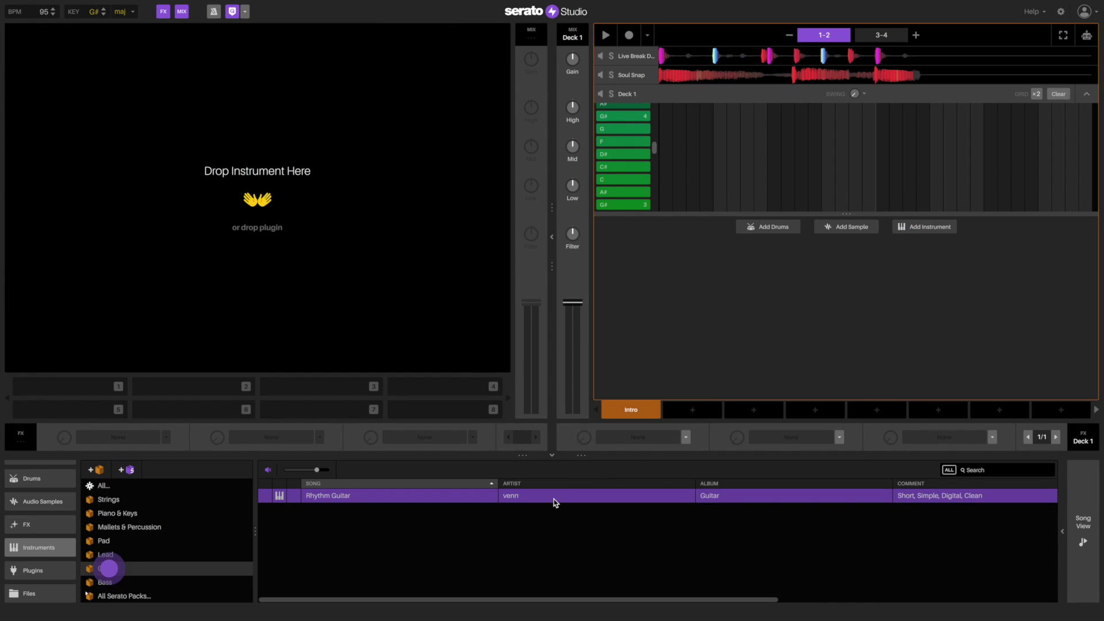
{"action": "left_click_drag", "start_coordinate": [550, 500], "coordinate": [349, 285]}
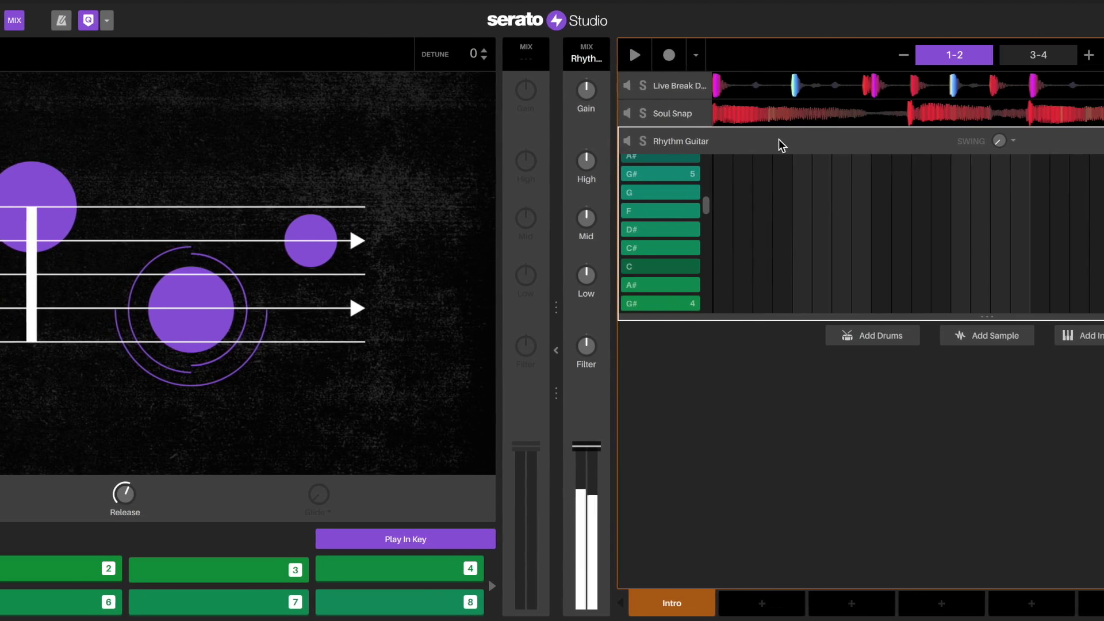
Record the repeating C-note guitar part, then lengthen the first C note
{"action": "left_click", "coordinate": [410, 55]}
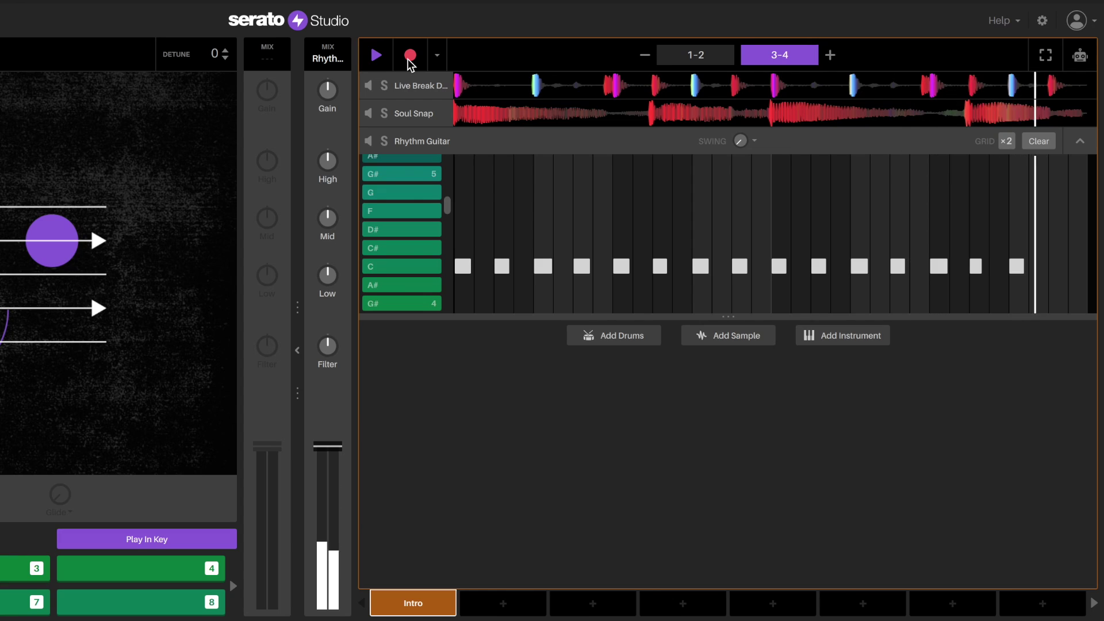
{"action": "left_click", "coordinate": [411, 57]}
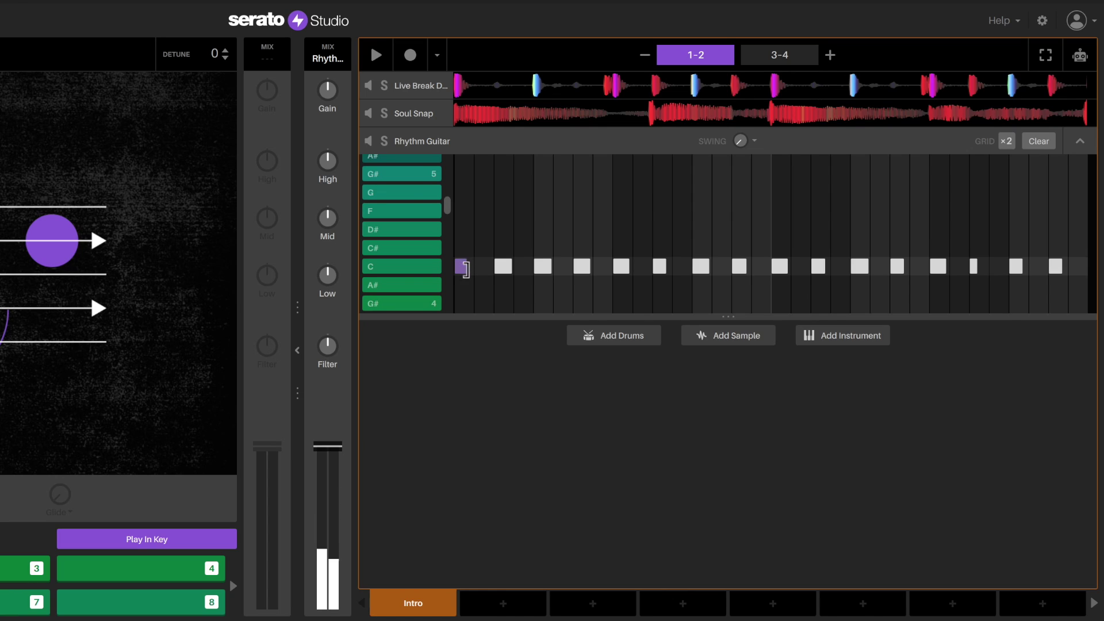
{"action": "left_click_drag", "start_coordinate": [459, 267], "coordinate": [472, 269]}
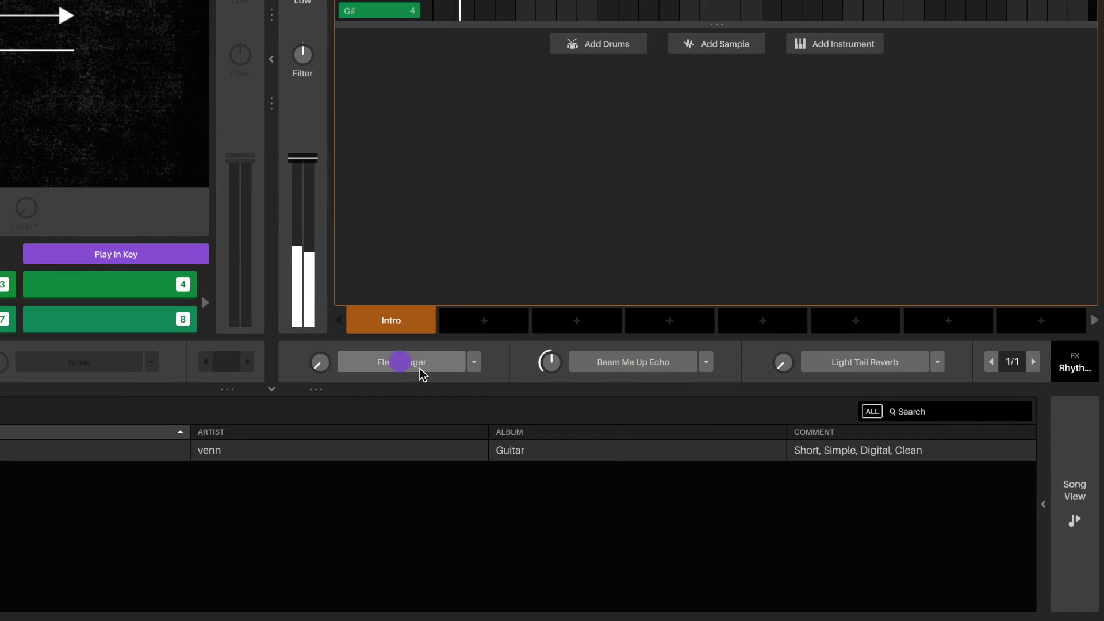
Enable Flex Flanger and Light Tail Reverb on the guitar and adjust each effect's amount
{"action": "left_click", "coordinate": [401, 362]}
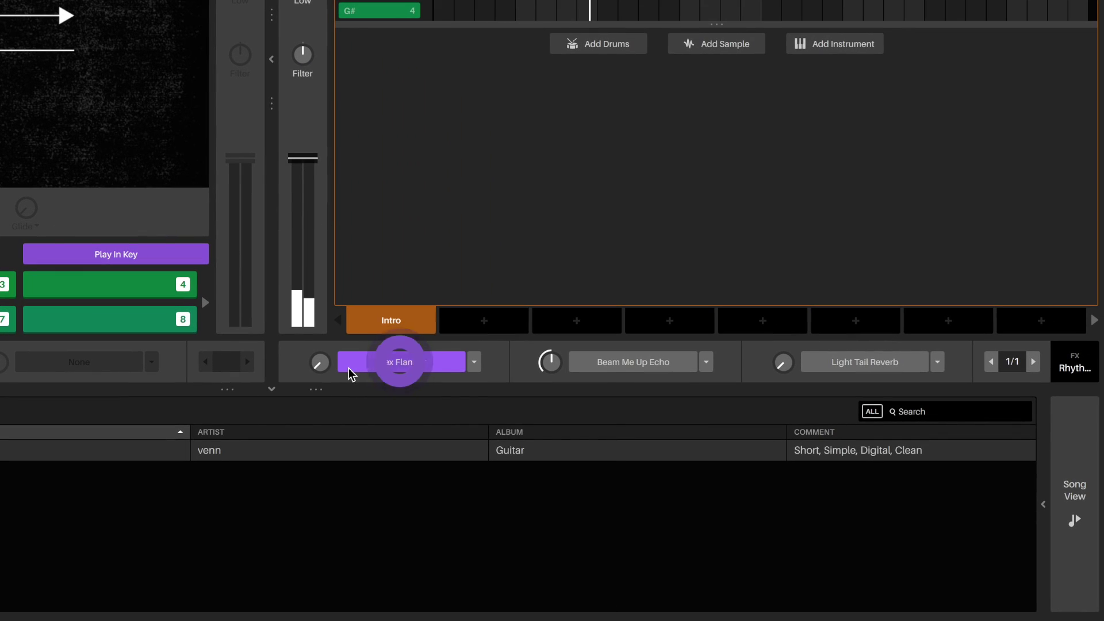
{"action": "left_click", "coordinate": [319, 361]}
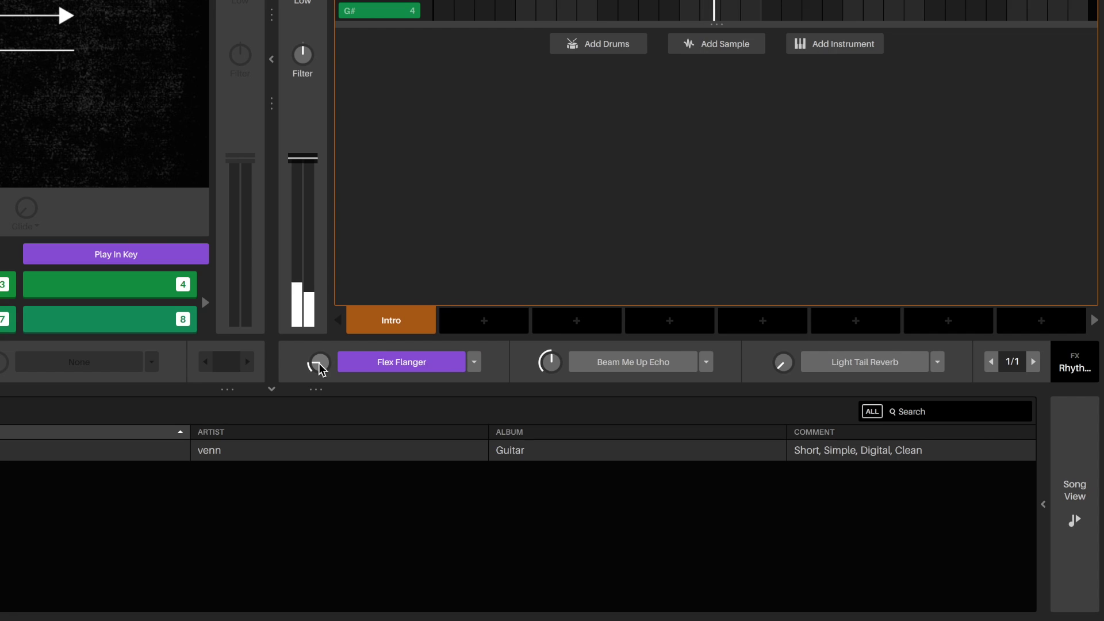
{"action": "left_click", "coordinate": [865, 361]}
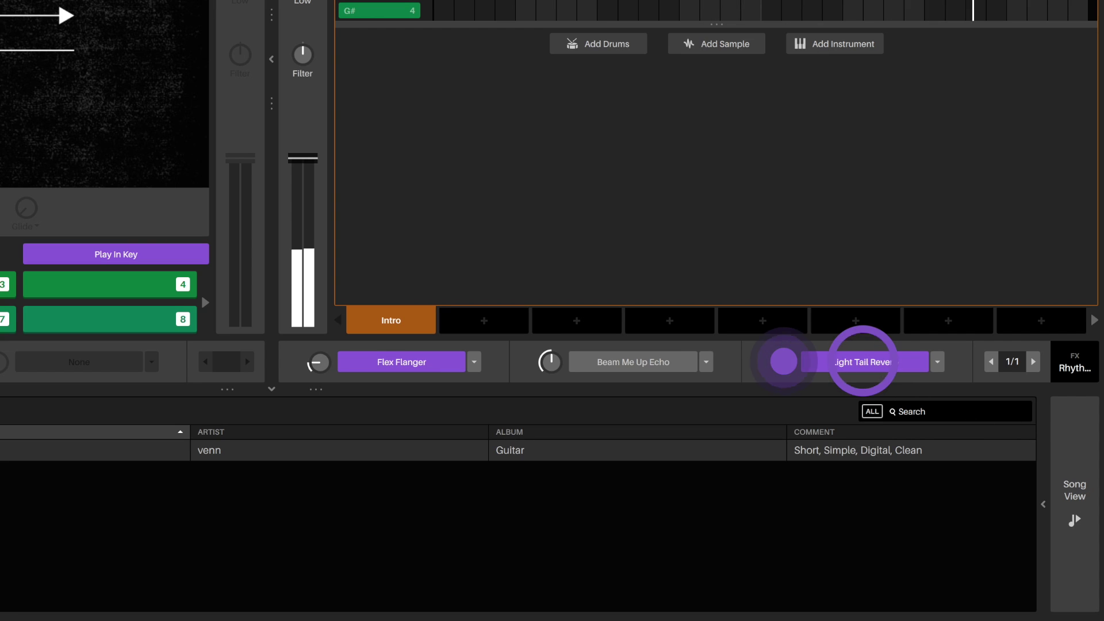
{"action": "left_click", "coordinate": [782, 362]}
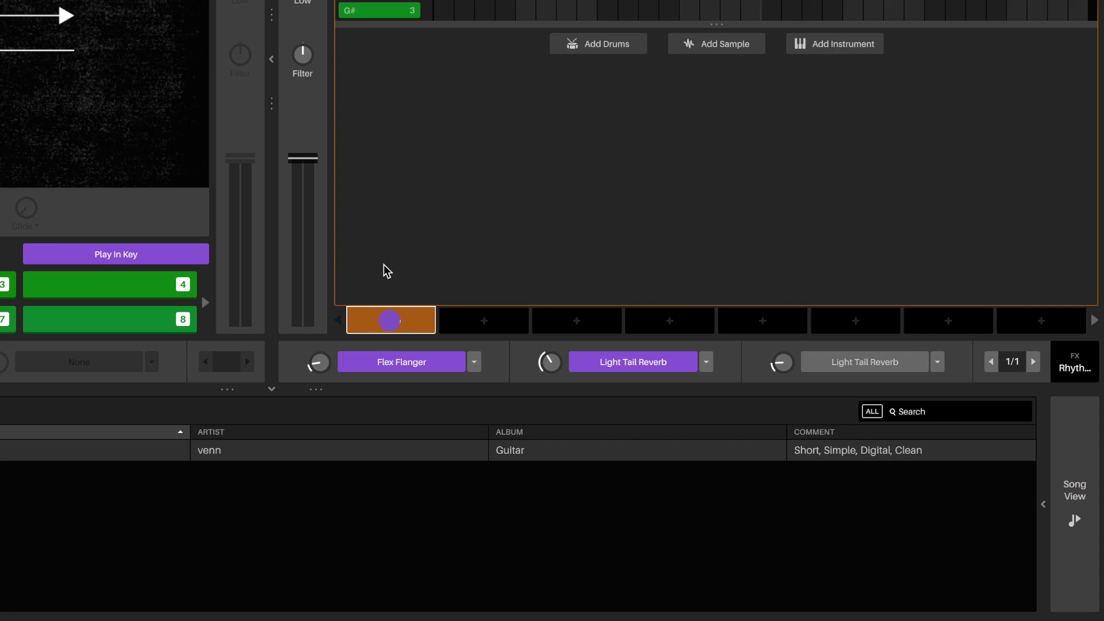
Copy the Intro scene into three new scene slots
{"action": "left_click", "coordinate": [391, 321]}
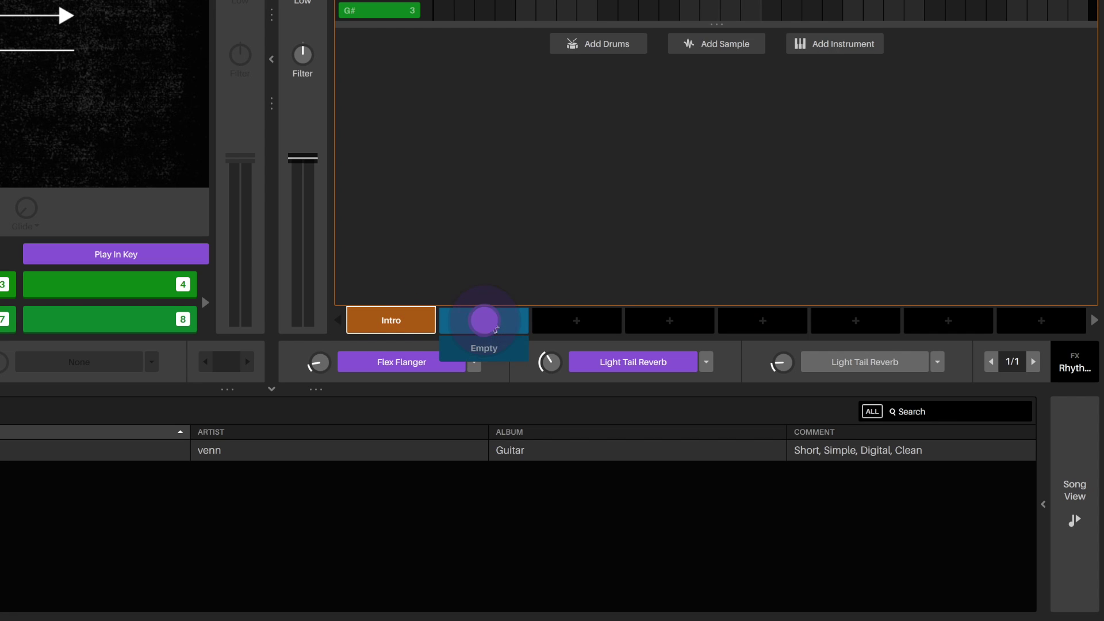
{"action": "left_click", "coordinate": [484, 321]}
{"action": "left_click", "coordinate": [490, 324]}
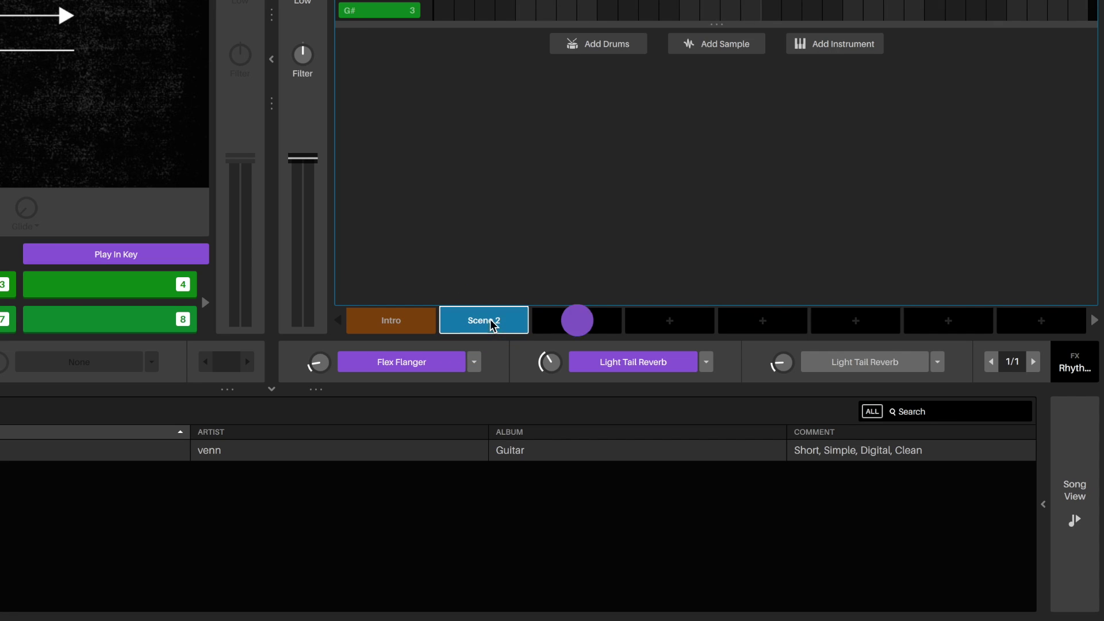
{"action": "left_click", "coordinate": [576, 320]}
{"action": "left_click", "coordinate": [669, 320]}
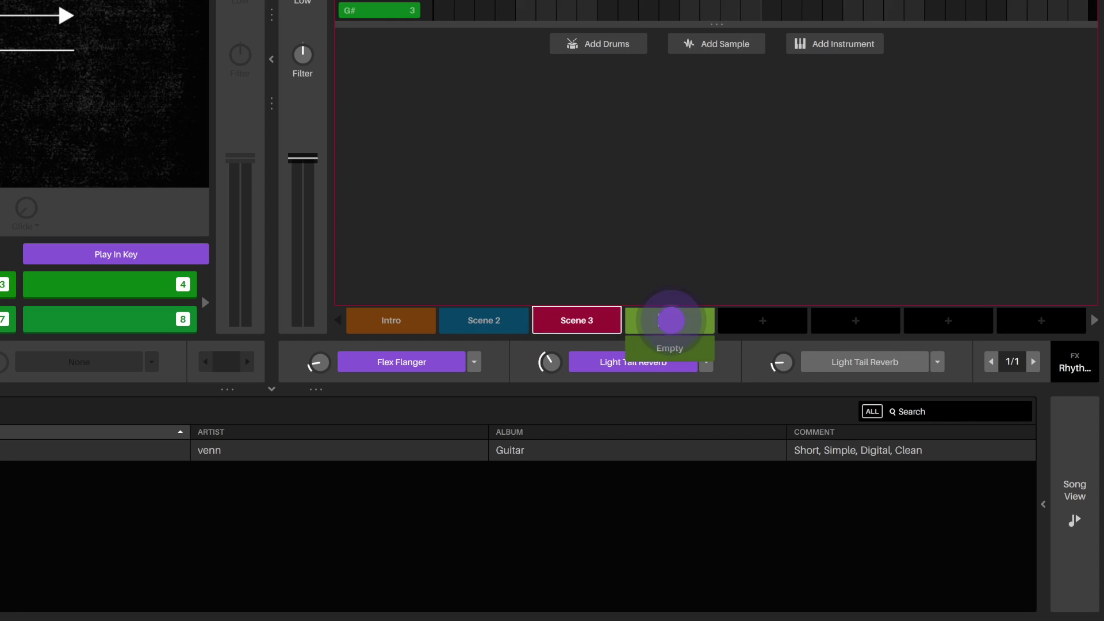
Rename the new scenes Verse, Chorus and Outro, then reselect Intro
{"action": "left_click", "coordinate": [484, 321]}
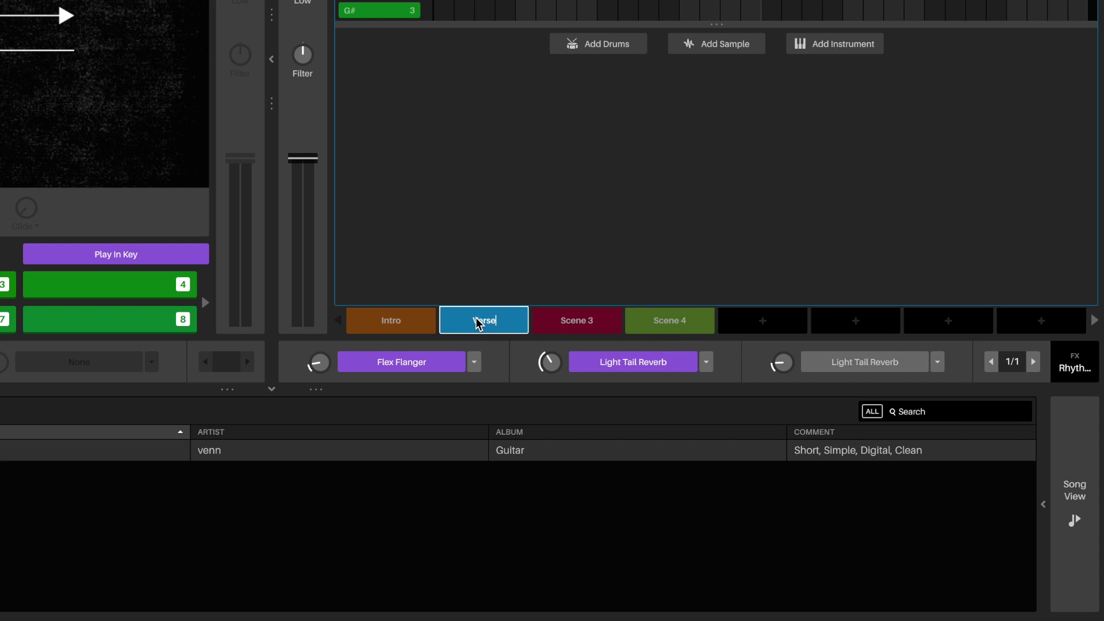
{"action": "double_click", "coordinate": [576, 320]}
{"action": "type", "text": "Chorus"}
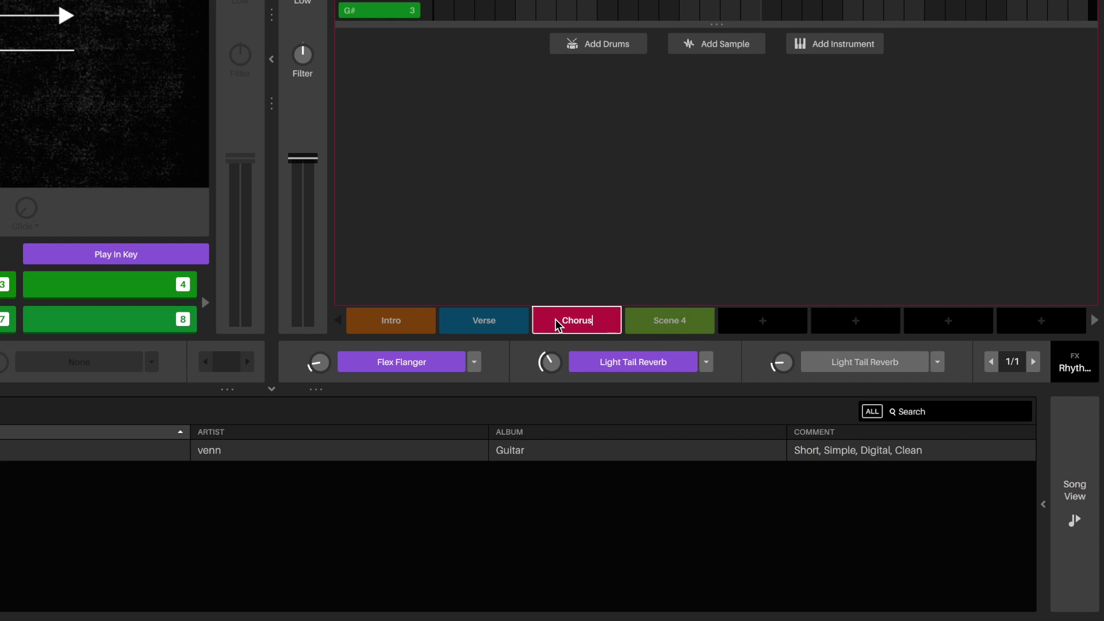
{"action": "double_click", "coordinate": [670, 321]}
{"action": "type", "text": "Outro"}
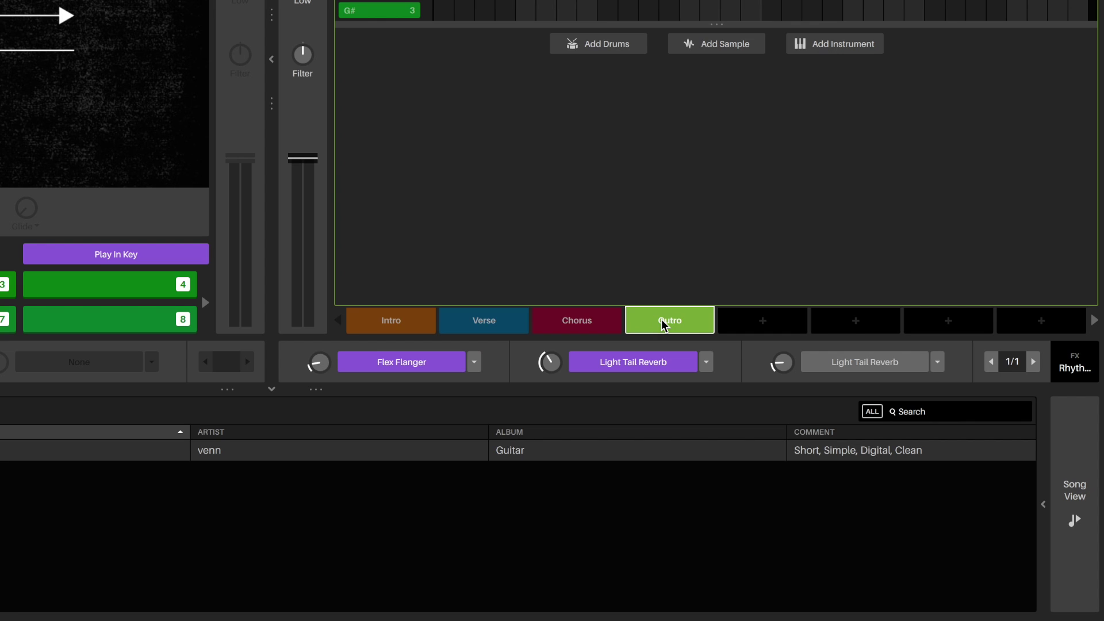
{"action": "left_click", "coordinate": [391, 319]}
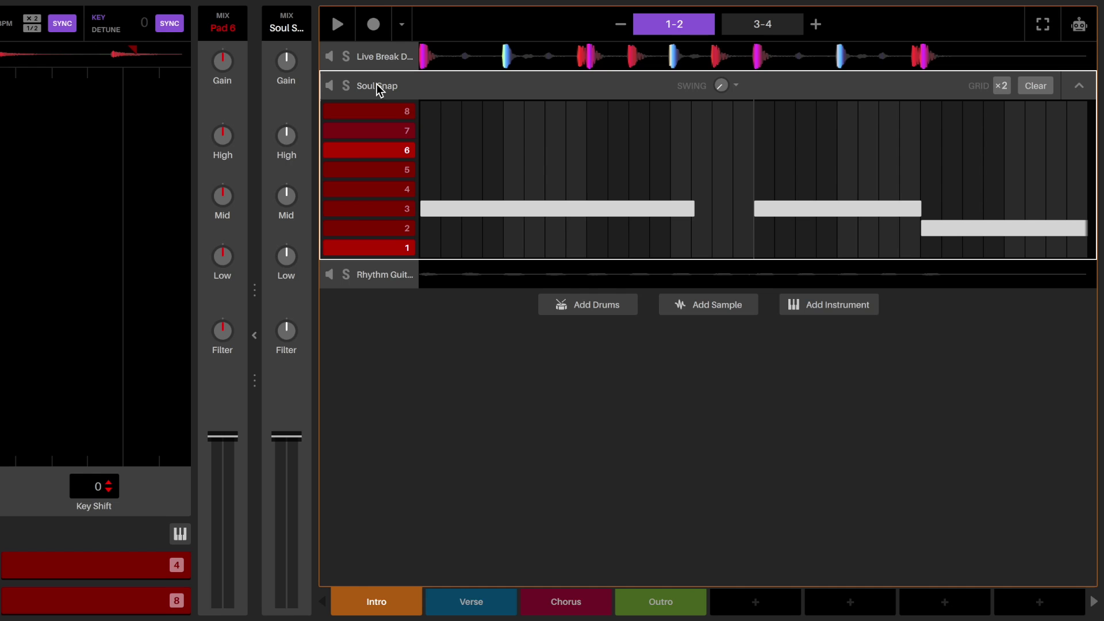
Clear the Intro's Rhythm Guitar and Live Break Drum Kit notes, then play it with Soul Snap expanded
{"action": "left_click", "coordinate": [387, 275]}
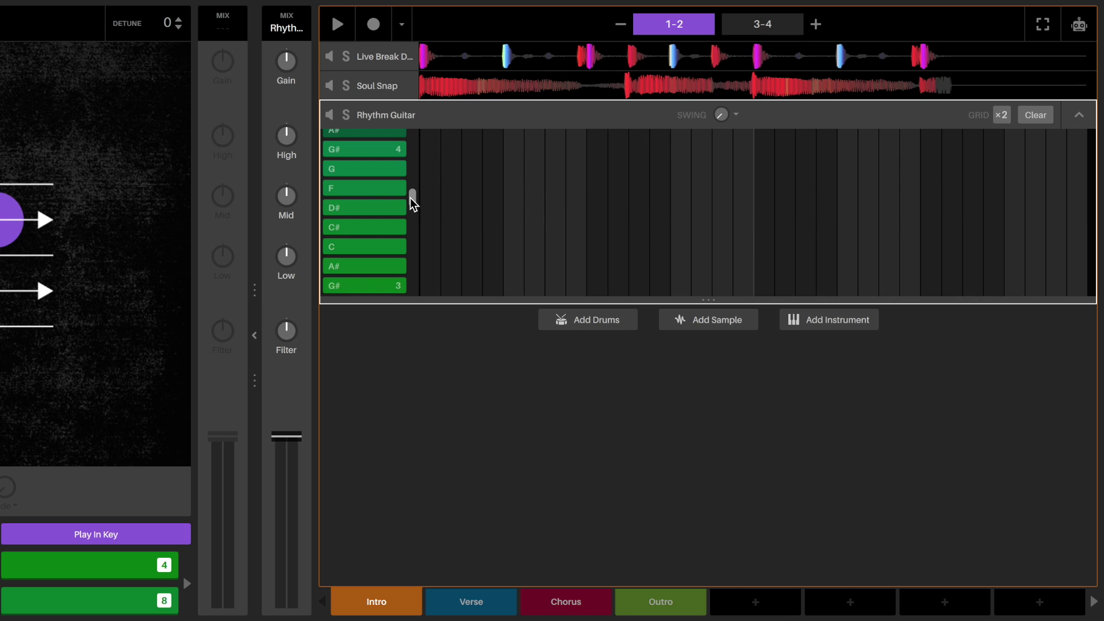
{"action": "left_click_drag", "start_coordinate": [412, 201], "coordinate": [412, 189]}
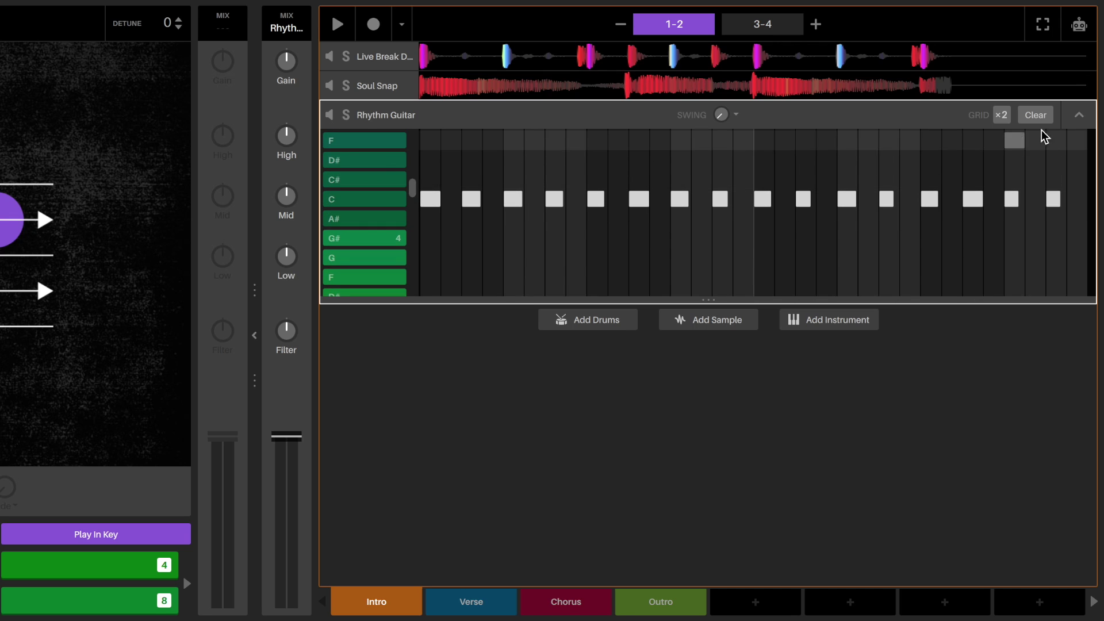
{"action": "left_click", "coordinate": [1037, 116]}
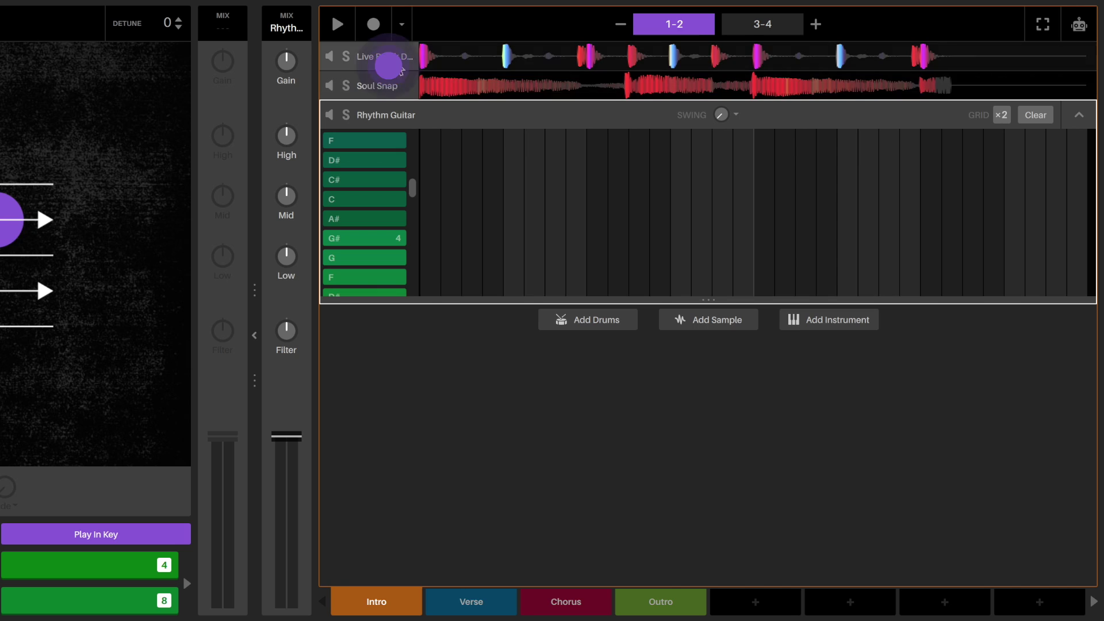
{"action": "left_click", "coordinate": [384, 56]}
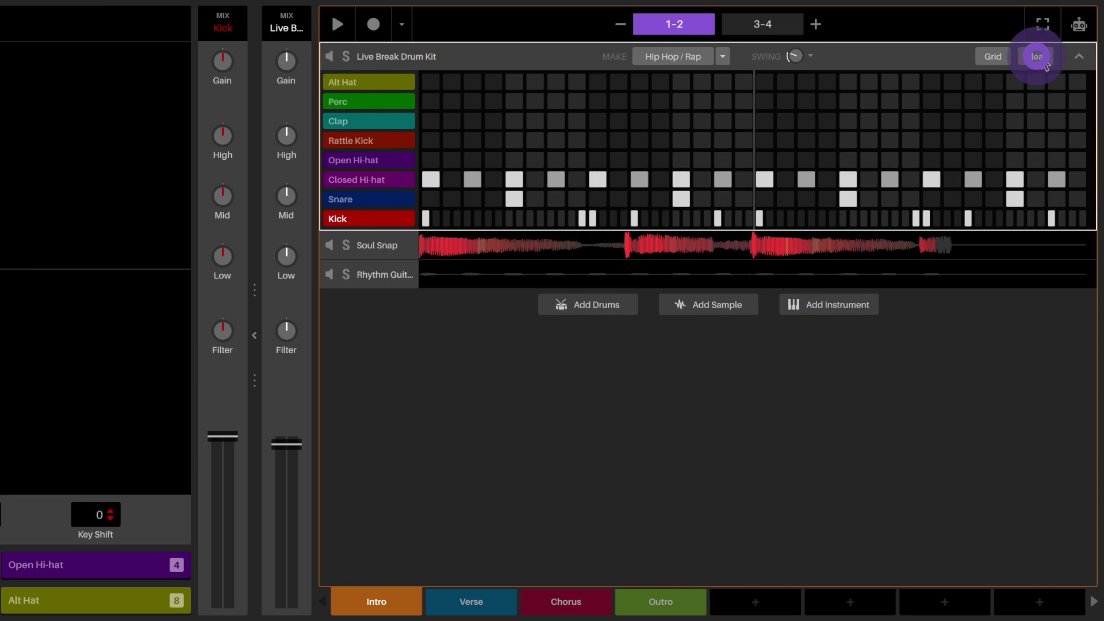
{"action": "left_click", "coordinate": [1037, 56]}
{"action": "left_click", "coordinate": [376, 245]}
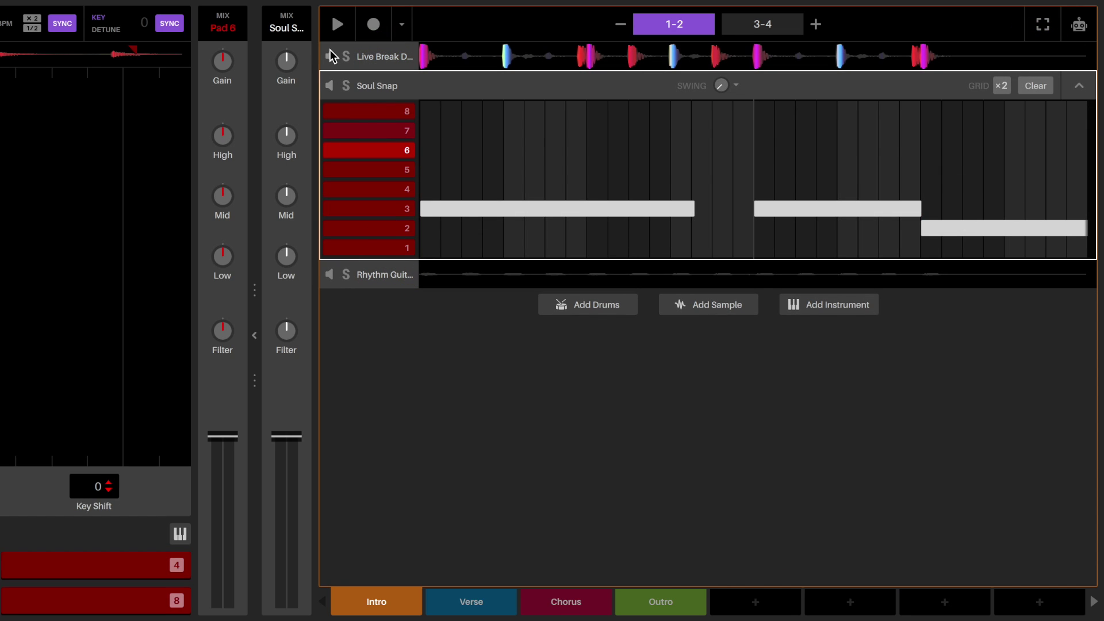
{"action": "left_click", "coordinate": [337, 24]}
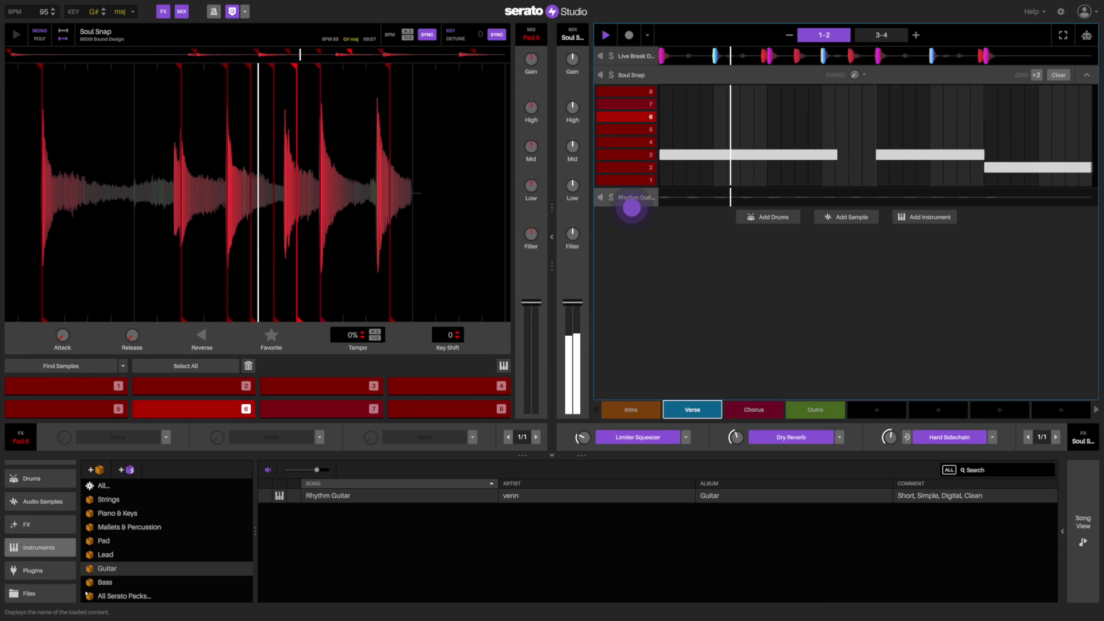
Expand the Verse scene's Rhythm Guitar piano roll and scroll its key list
{"action": "left_click", "coordinate": [629, 198]}
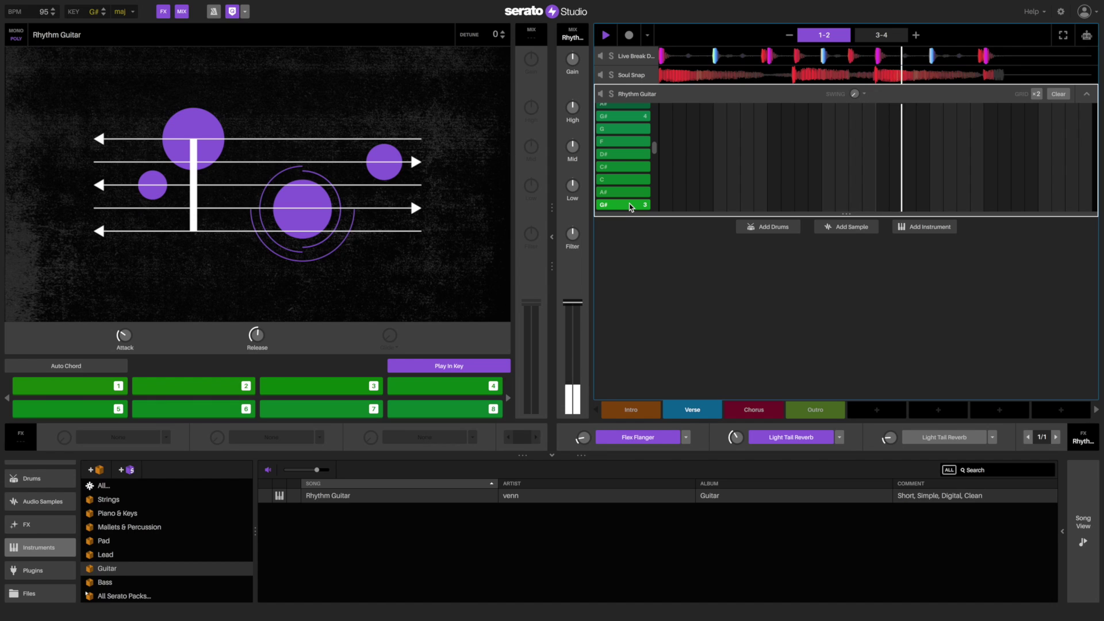
{"action": "left_click_drag", "start_coordinate": [653, 151], "coordinate": [655, 141]}
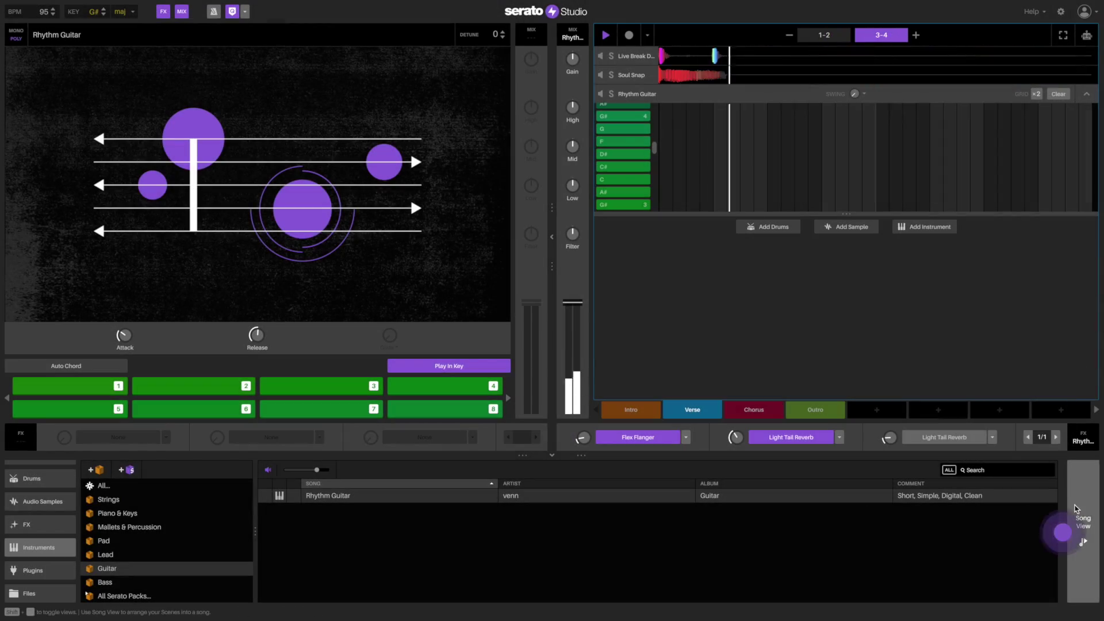
In Song View, place Verse and Chorus scenes after the Intro and play the arrangement from the start
{"action": "left_click", "coordinate": [1081, 521]}
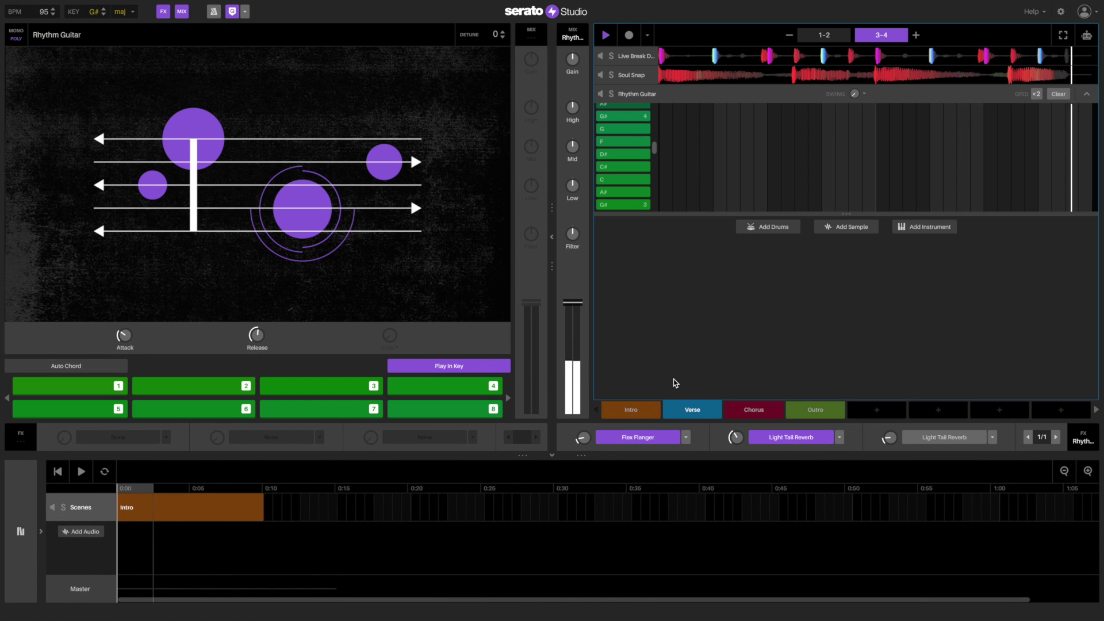
{"action": "left_click_drag", "start_coordinate": [691, 409], "coordinate": [482, 507]}
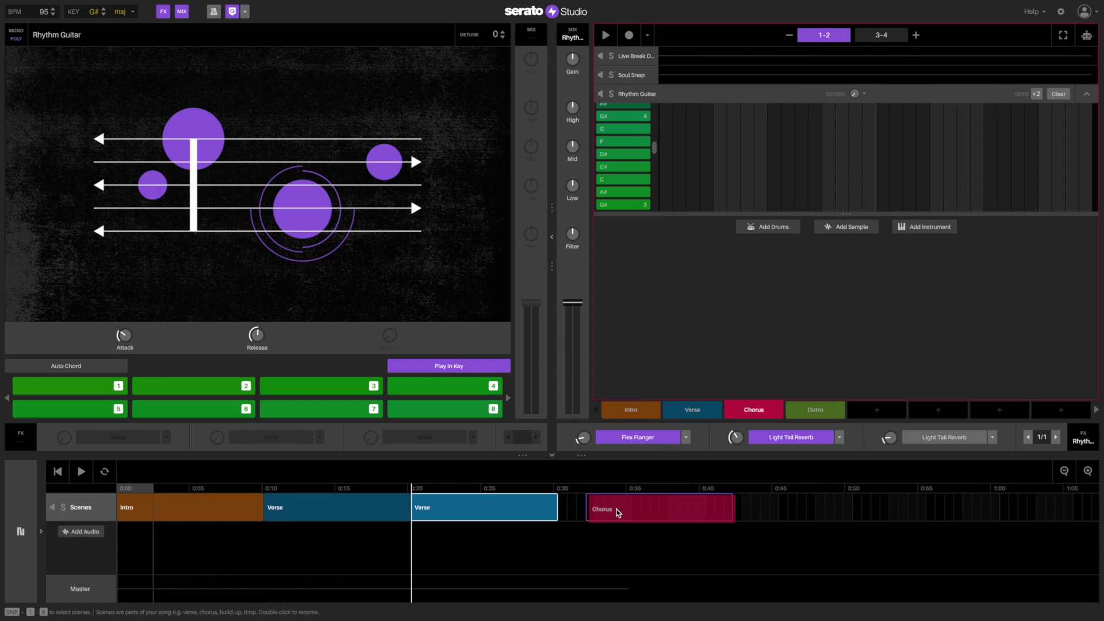
{"action": "left_click_drag", "start_coordinate": [753, 410], "coordinate": [629, 507]}
{"action": "mouse_move", "coordinate": [692, 409]}
{"action": "left_mouse_down"}
{"action": "mouse_move", "coordinate": [776, 507]}
{"action": "mouse_move", "coordinate": [923, 507]}
{"action": "left_mouse_up"}
{"action": "left_click_drag", "start_coordinate": [754, 409], "coordinate": [1052, 506]}
{"action": "left_click", "coordinate": [1064, 471]}
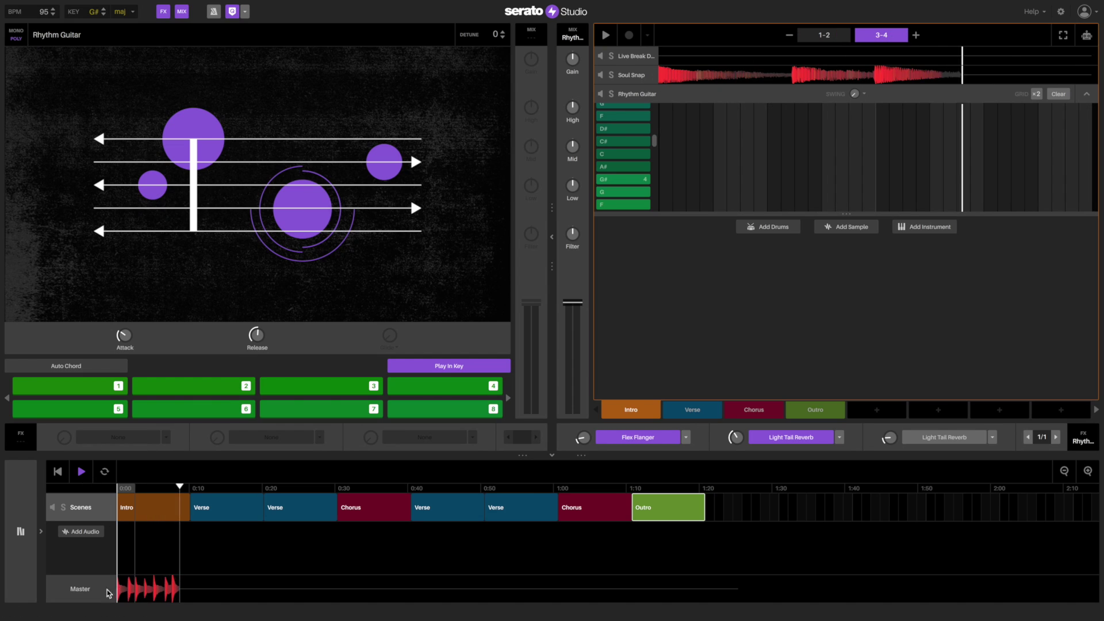
Enable the Brightener EQ, Master Compressor and Limiter FX slots on the Master output
{"action": "left_click", "coordinate": [80, 588]}
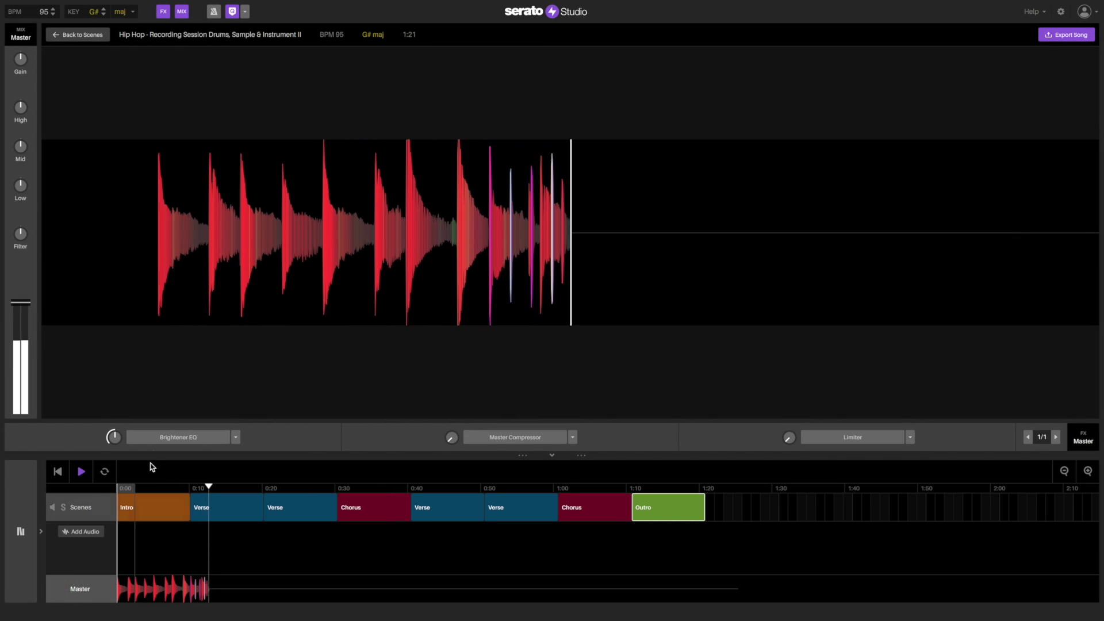
{"action": "left_click", "coordinate": [177, 437]}
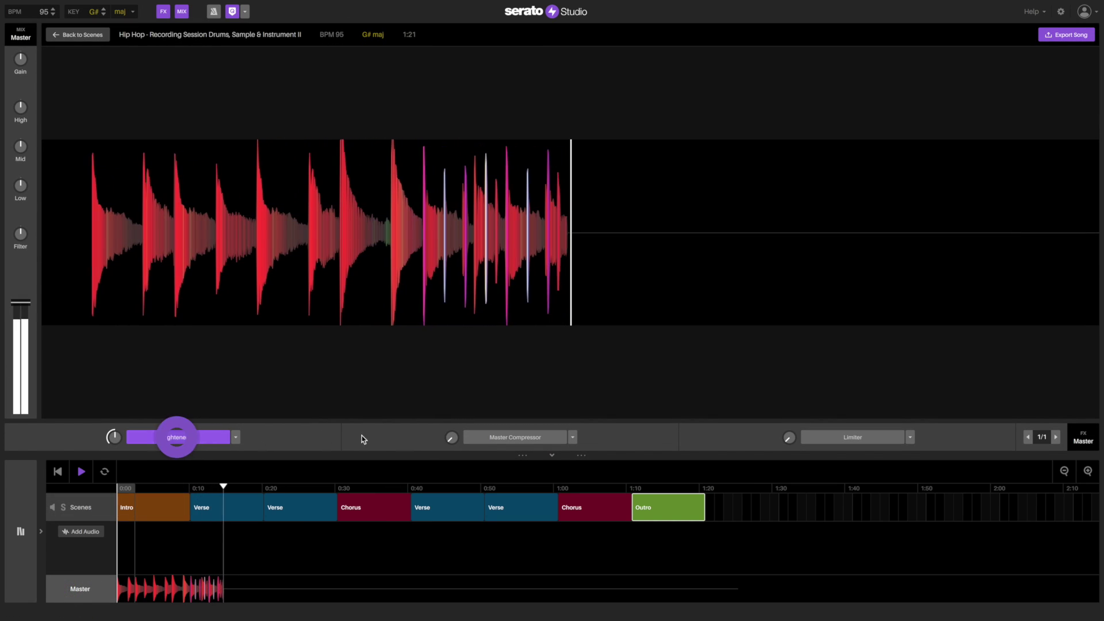
{"action": "left_click", "coordinate": [515, 437]}
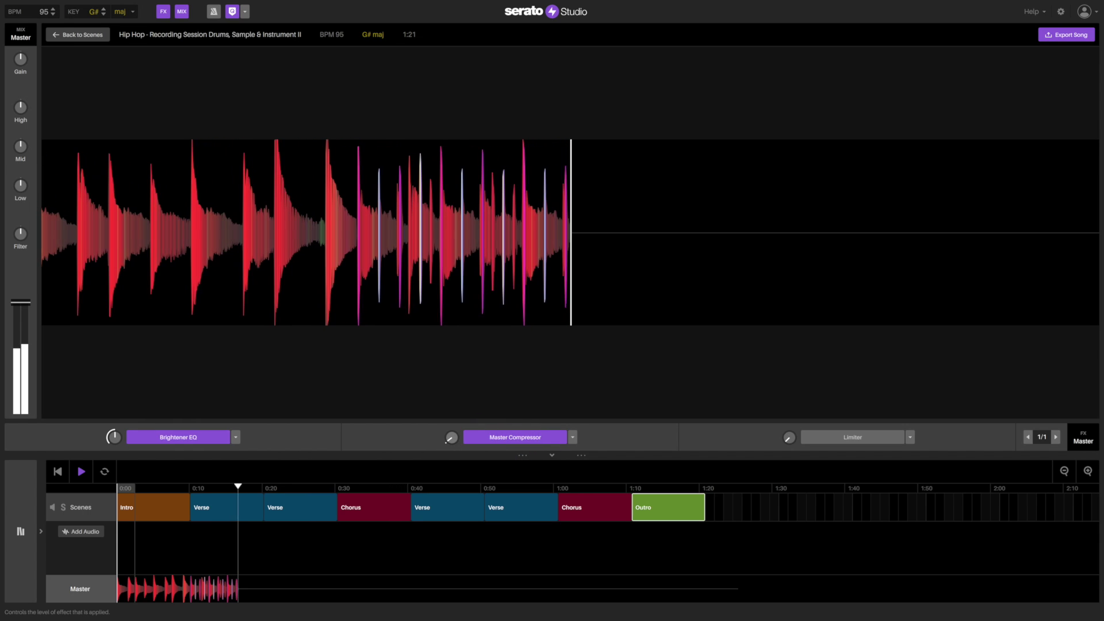
{"action": "left_click", "coordinate": [852, 438]}
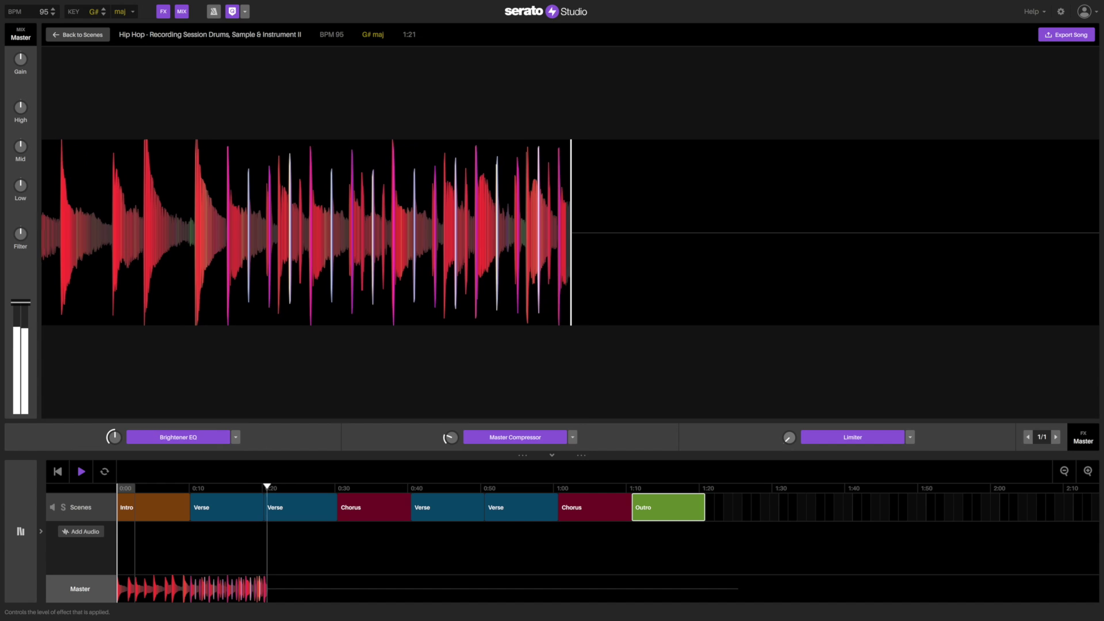
Select MP3 as the master format in the Export Song dialog
{"action": "left_click", "coordinate": [1066, 34]}
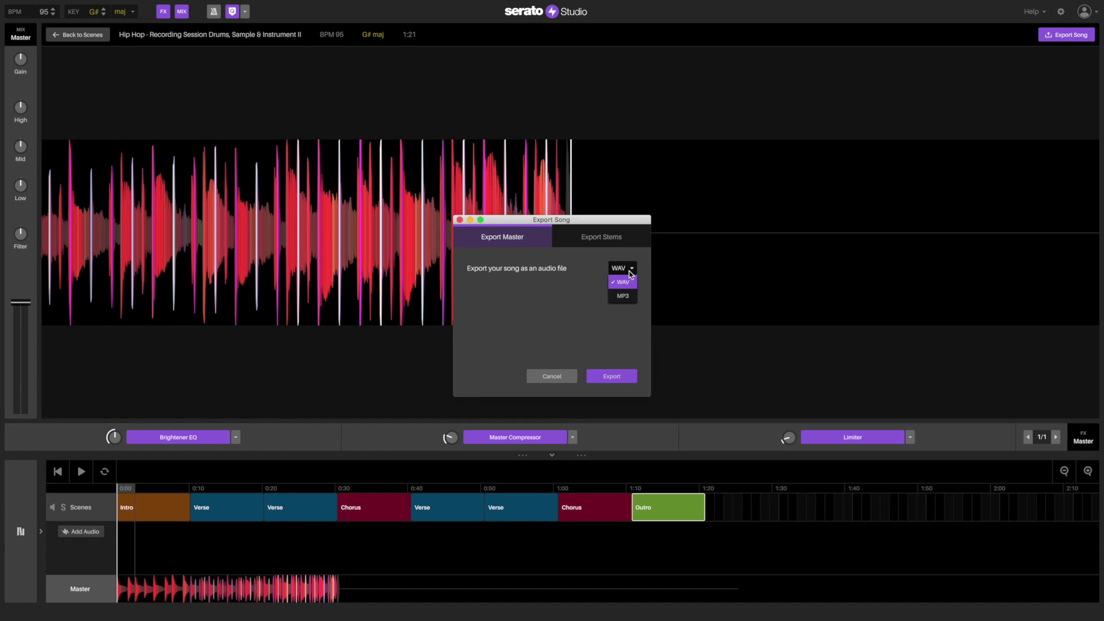
{"action": "left_click", "coordinate": [621, 376]}
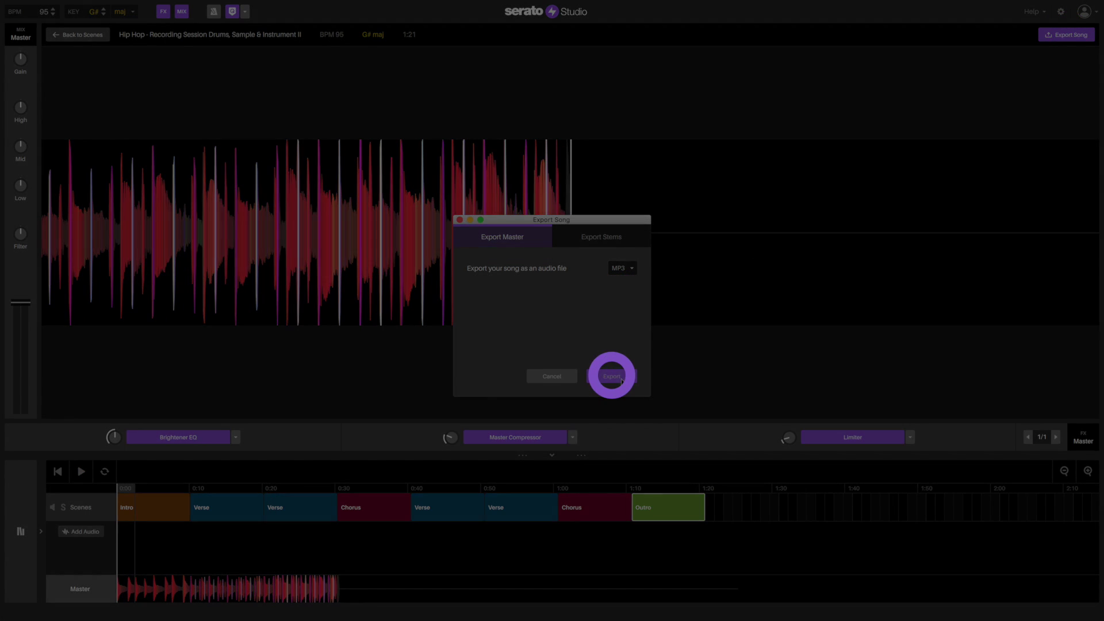